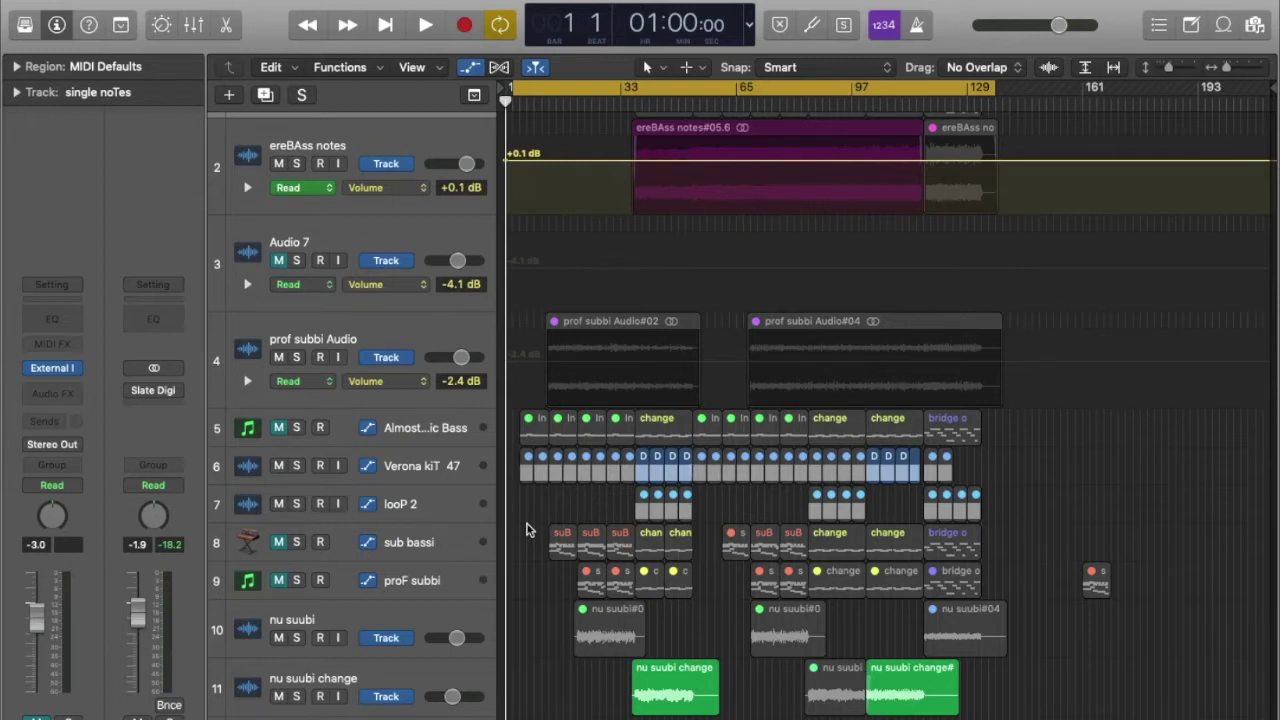
Step: Play the arrangement from bar 1, stop near bar 27, and park the playhead at bar 34
scroll(530, 530, "up", 1)
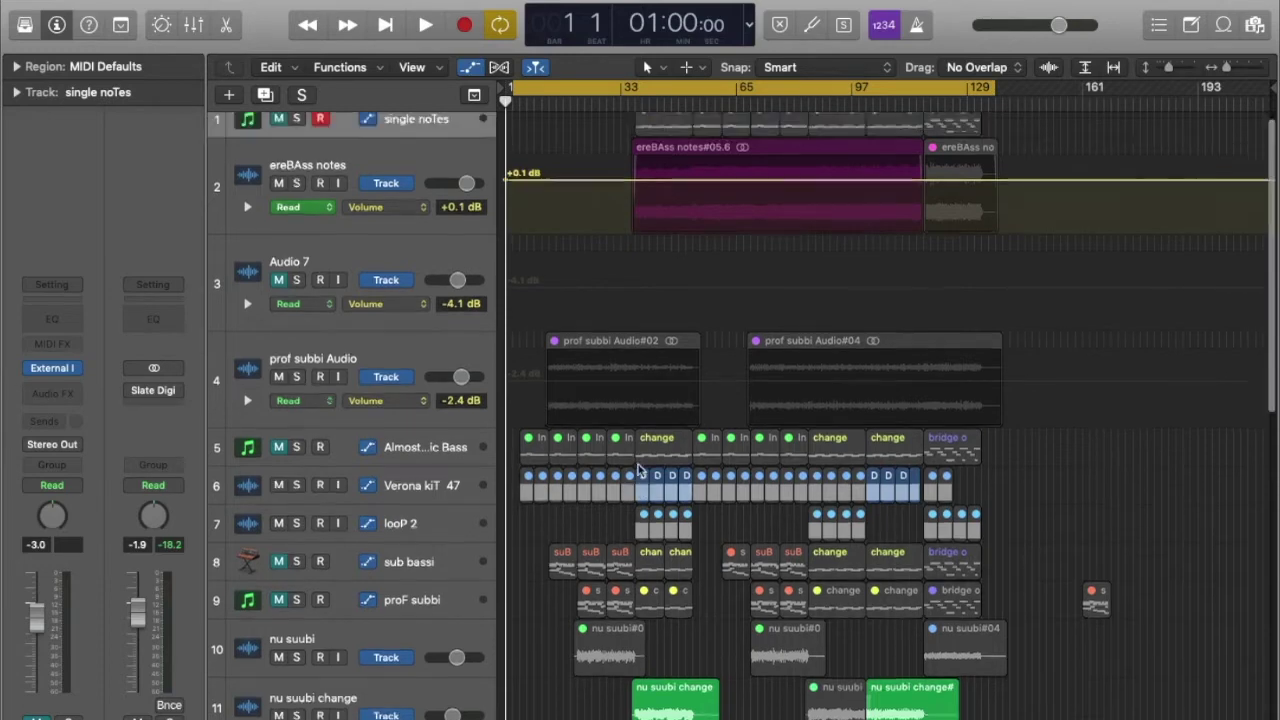
scroll(580, 500, "down", 1)
scroll(640, 470, "down", 5)
scroll(640, 470, "up", 7)
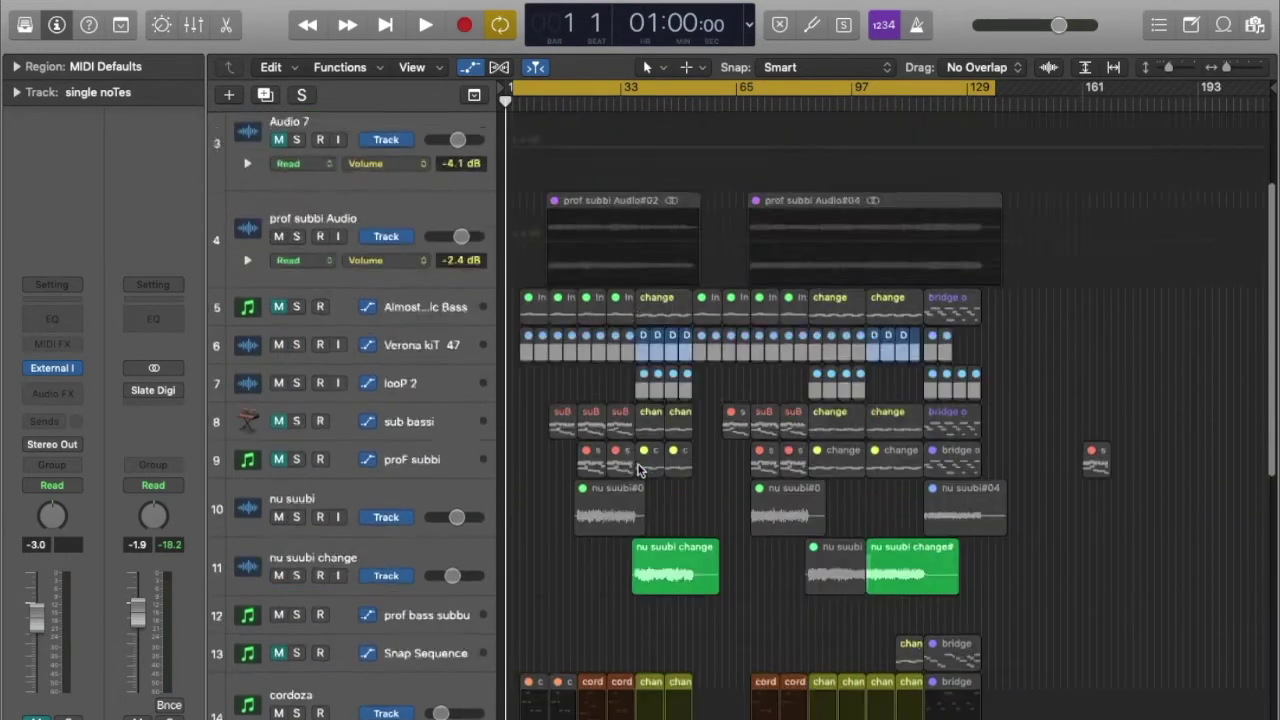
scroll(640, 470, "up", 3)
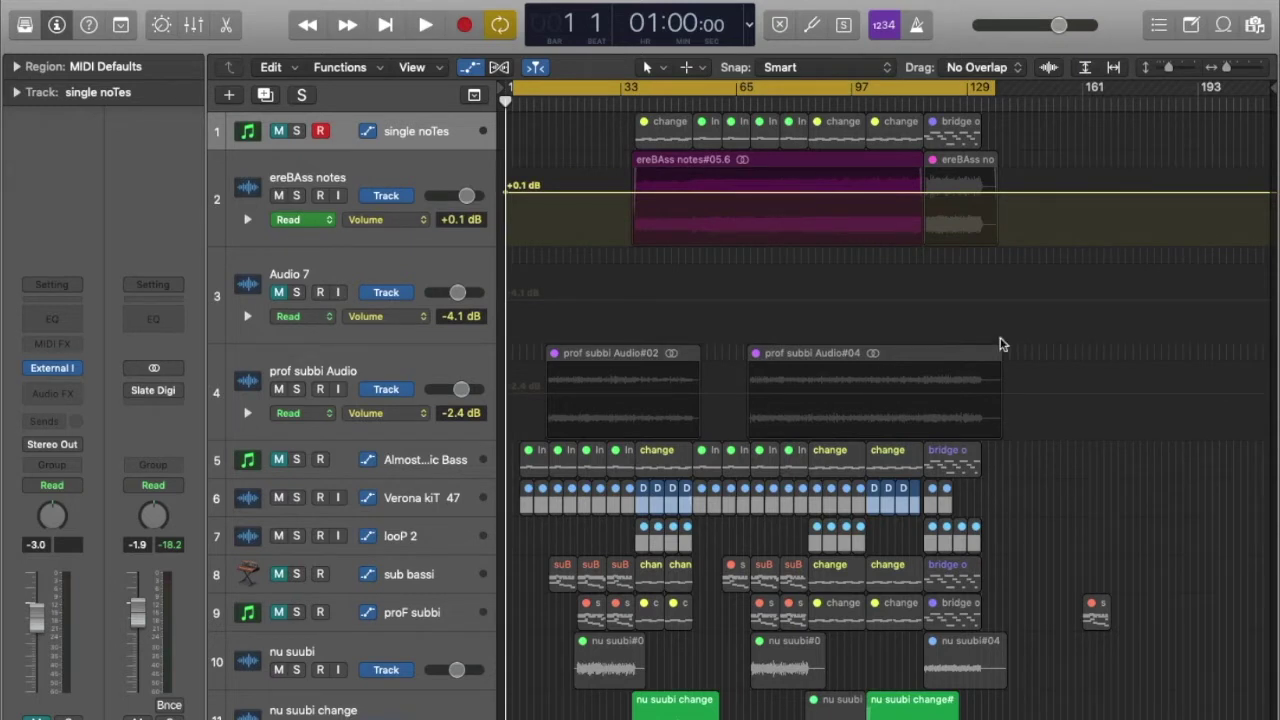
left_click(970, 110)
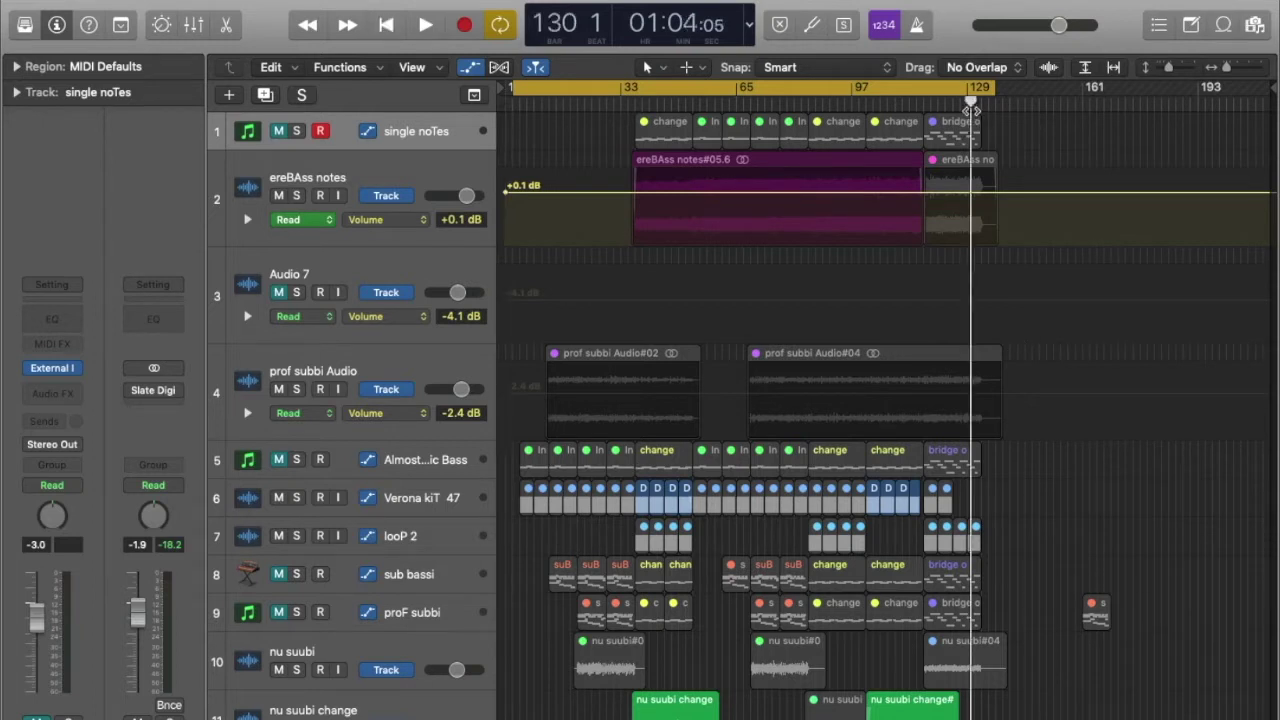
left_click(516, 110)
key("space")
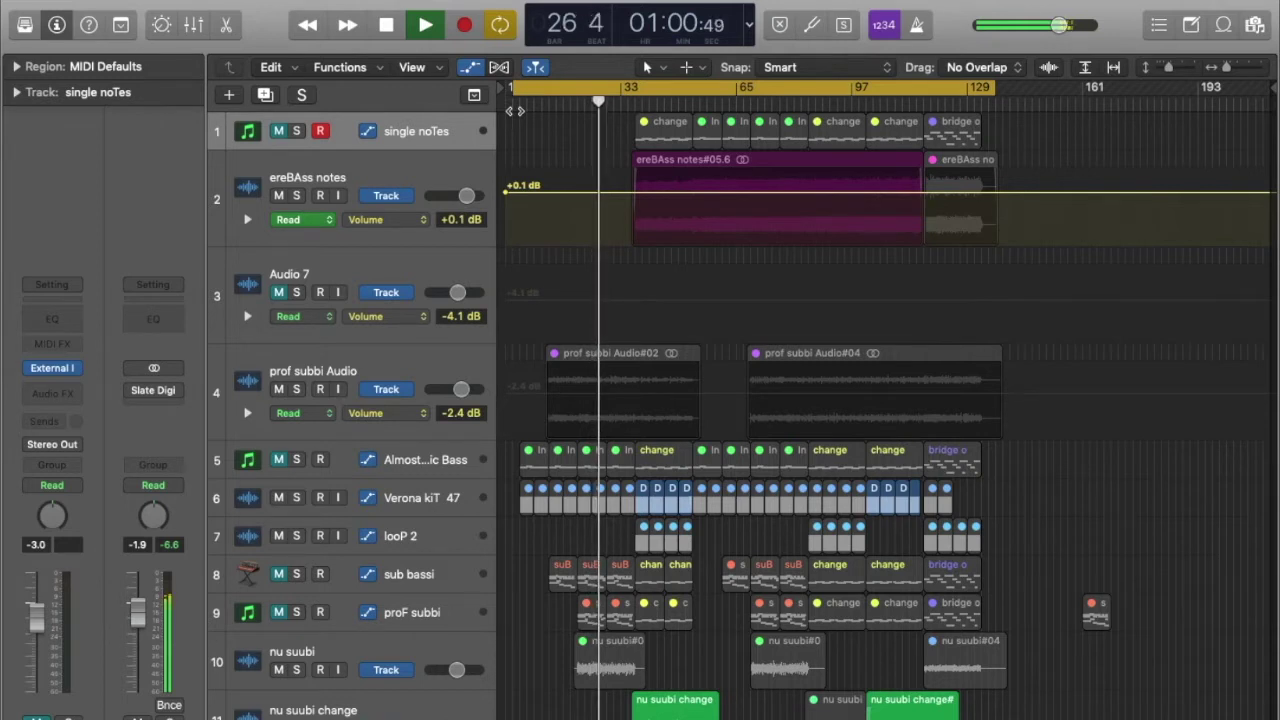
key("space")
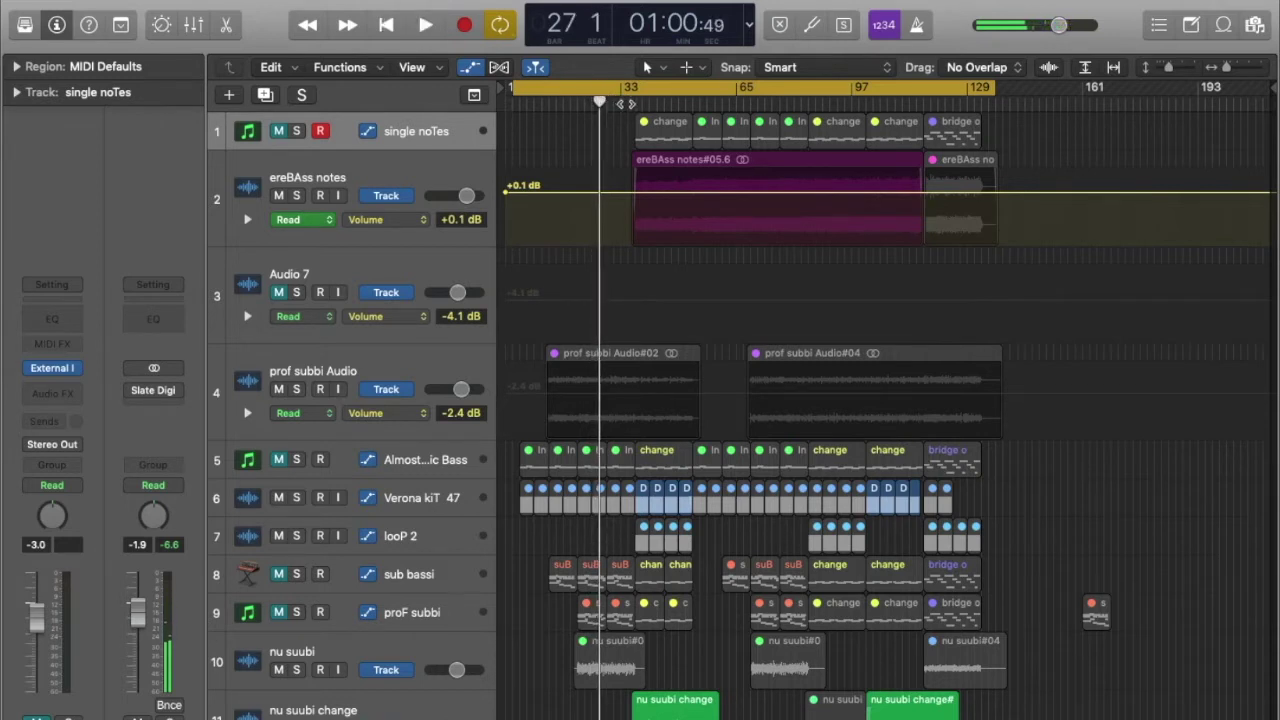
left_click(622, 106)
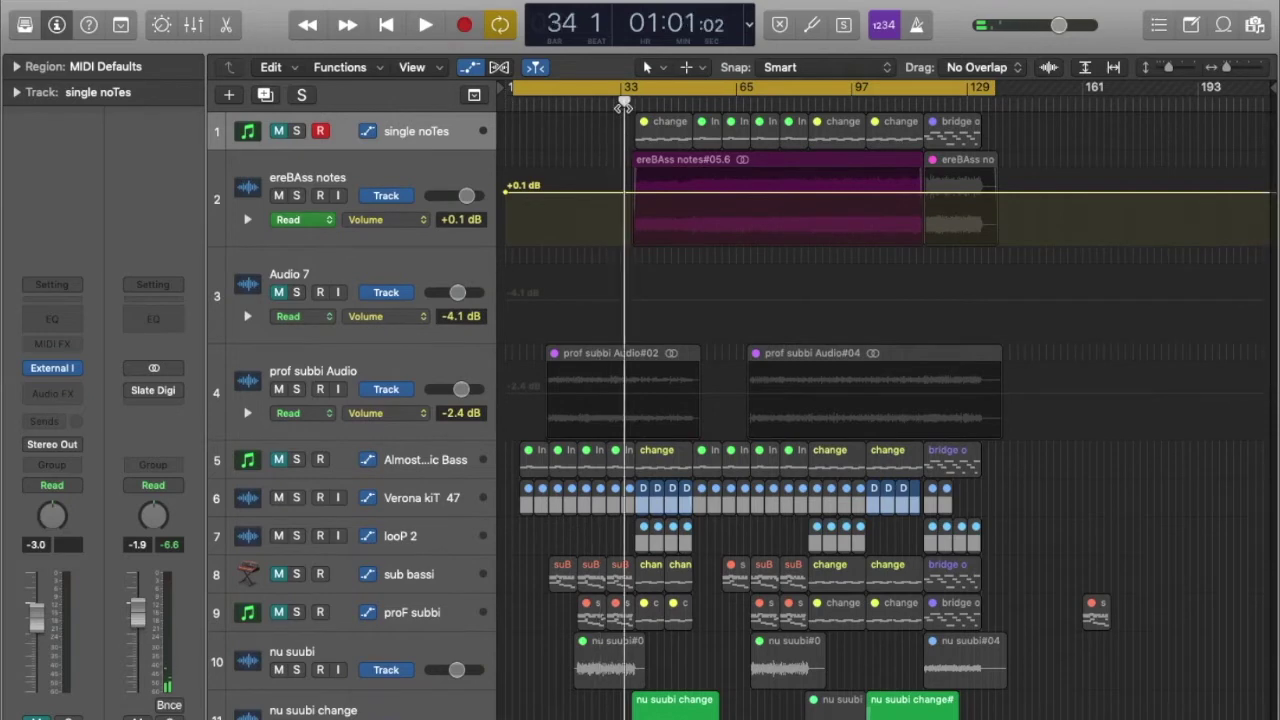
Step: Switch Cycle off, zoom in horizontally, and audition briefly from bar 37
left_click(655, 87)
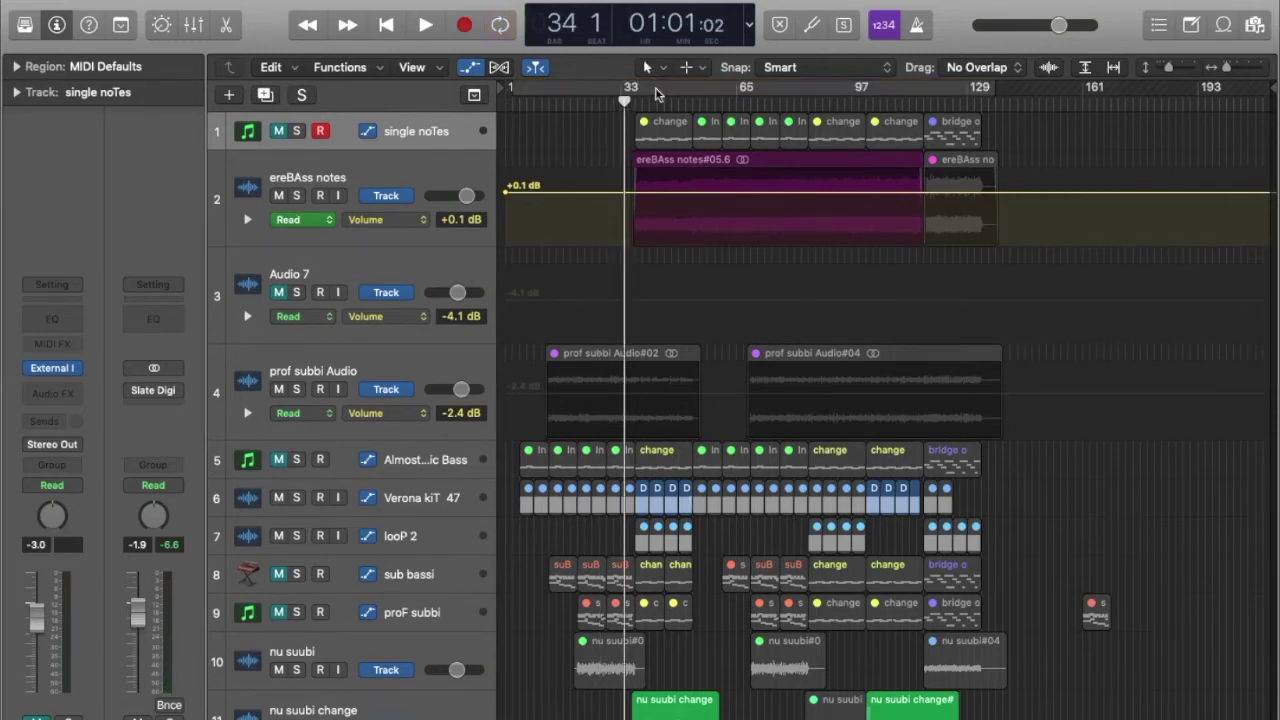
key("super+Right")
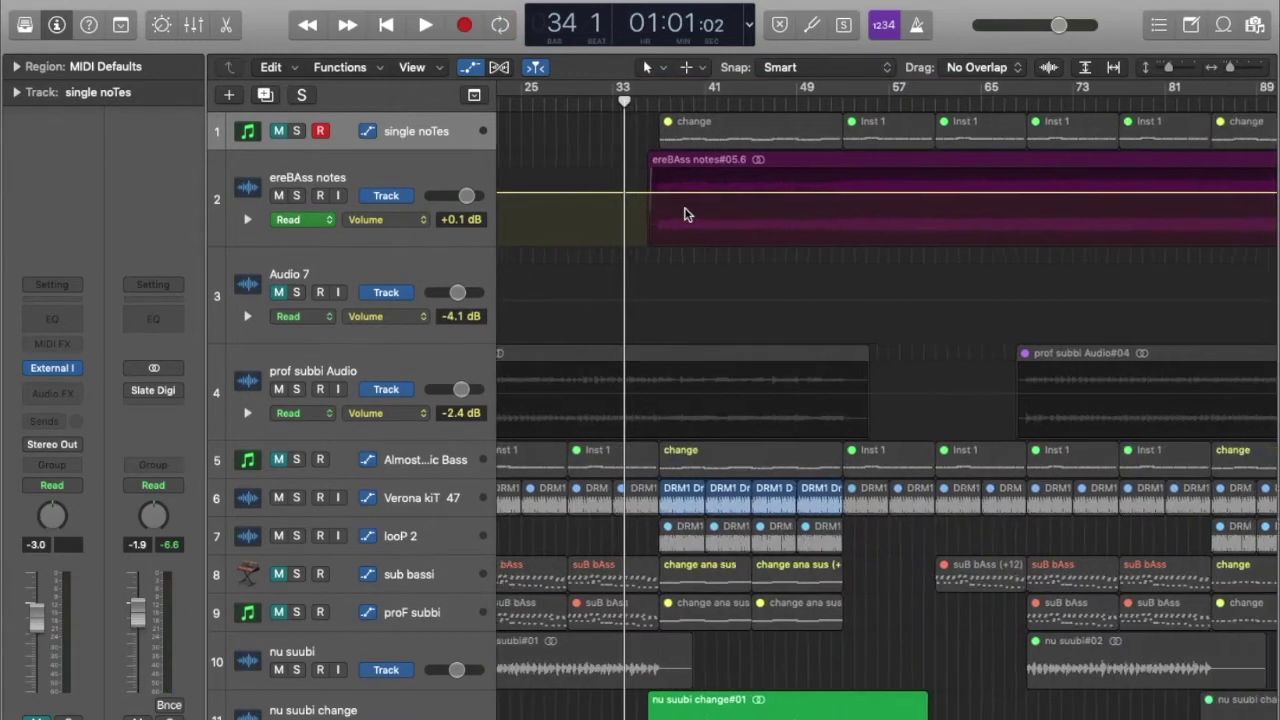
left_click(652, 106)
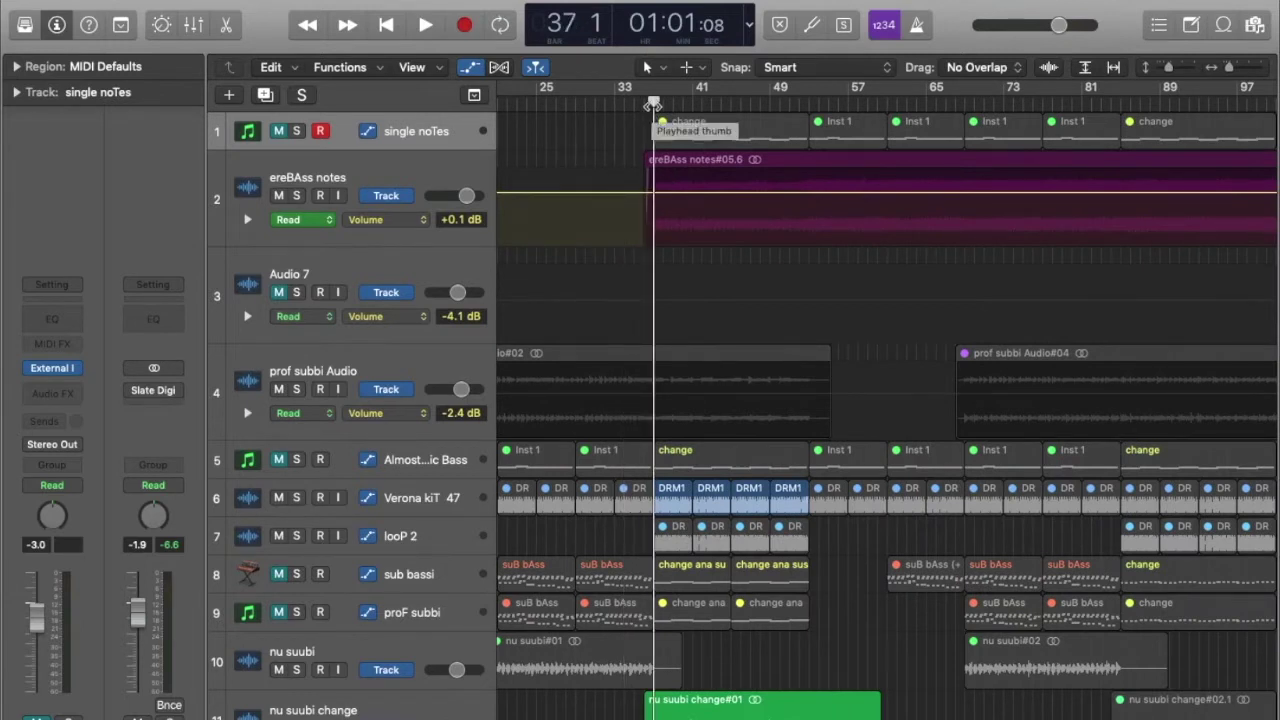
key("space")
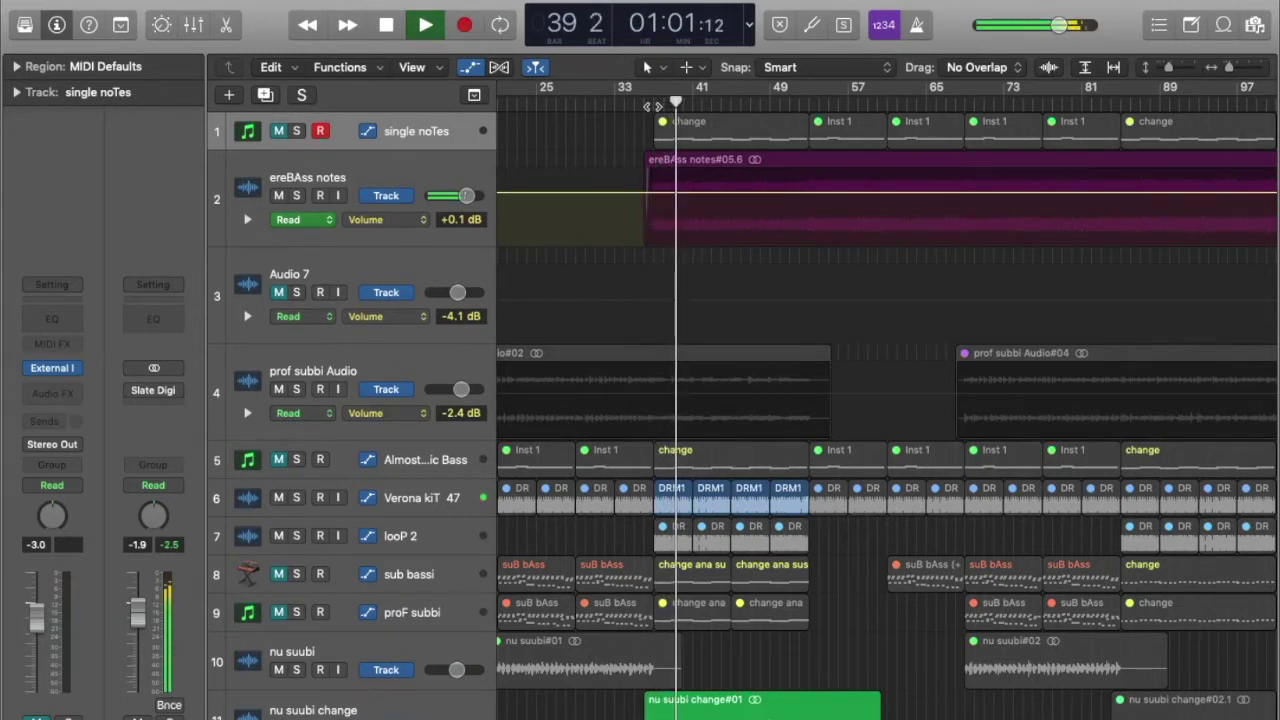
key("space")
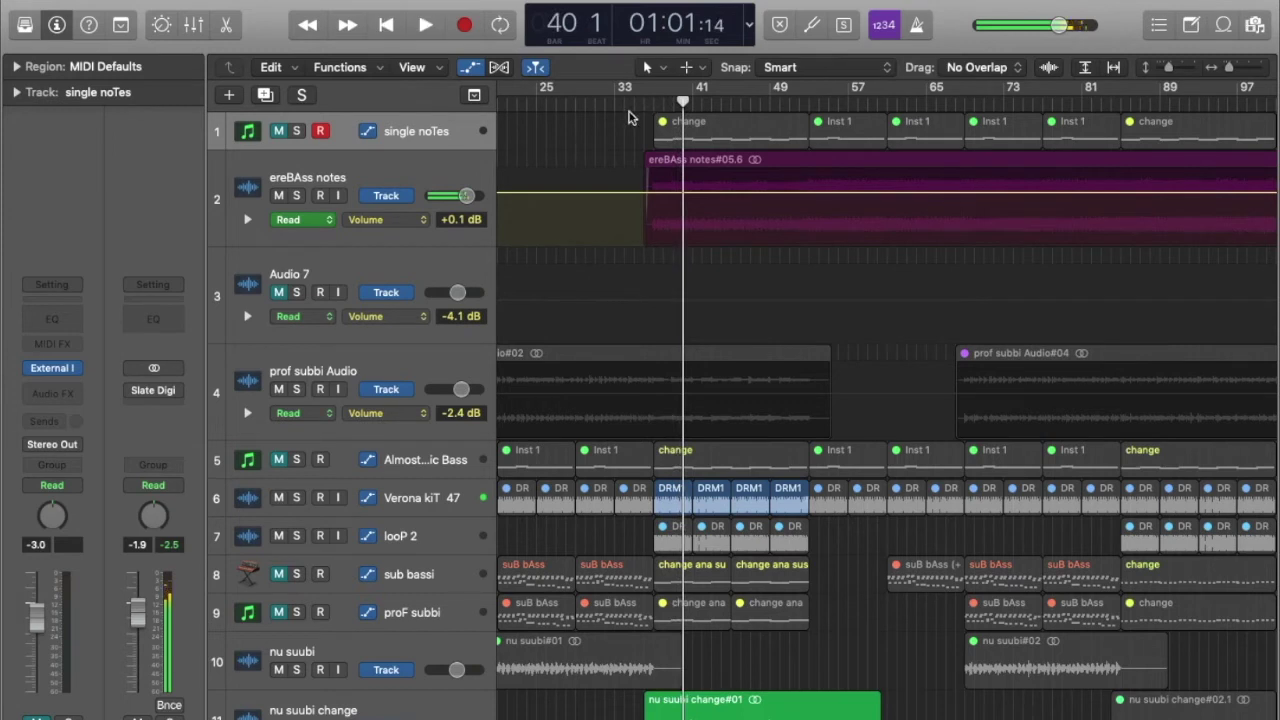
Step: Replay the passage from bar 33, then leave the playhead at bar 36
left_click(612, 106)
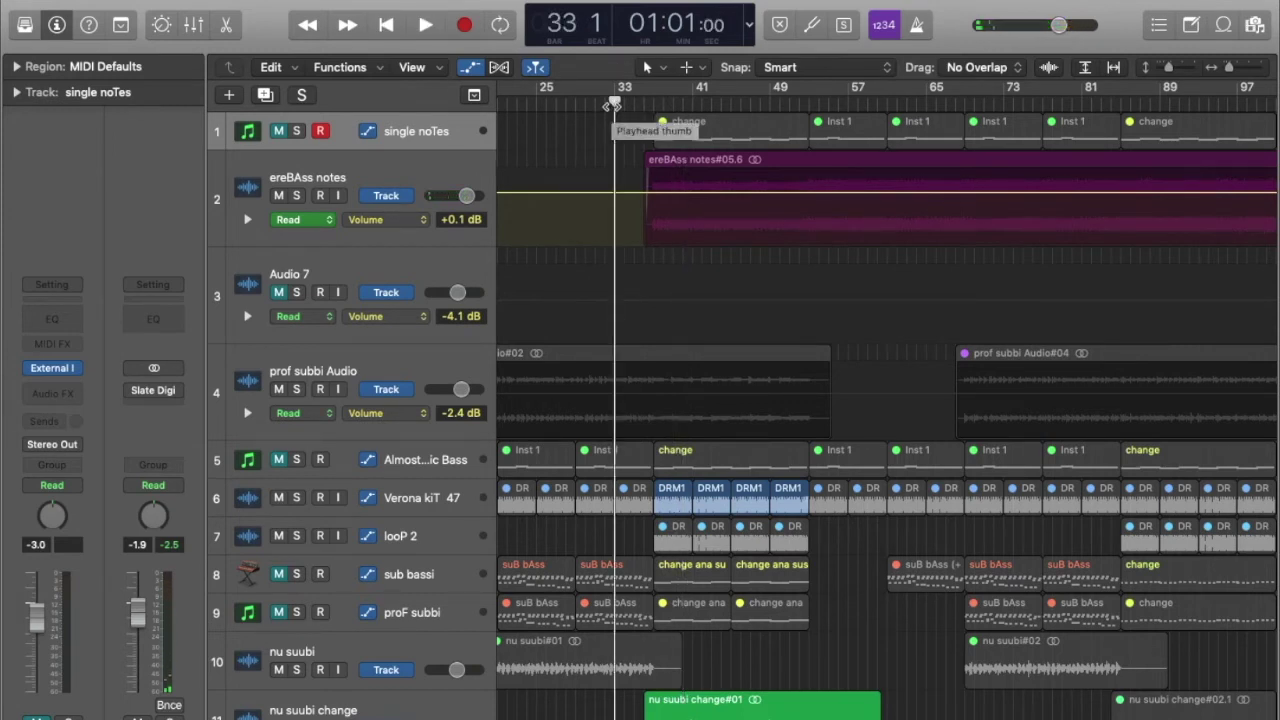
key("space")
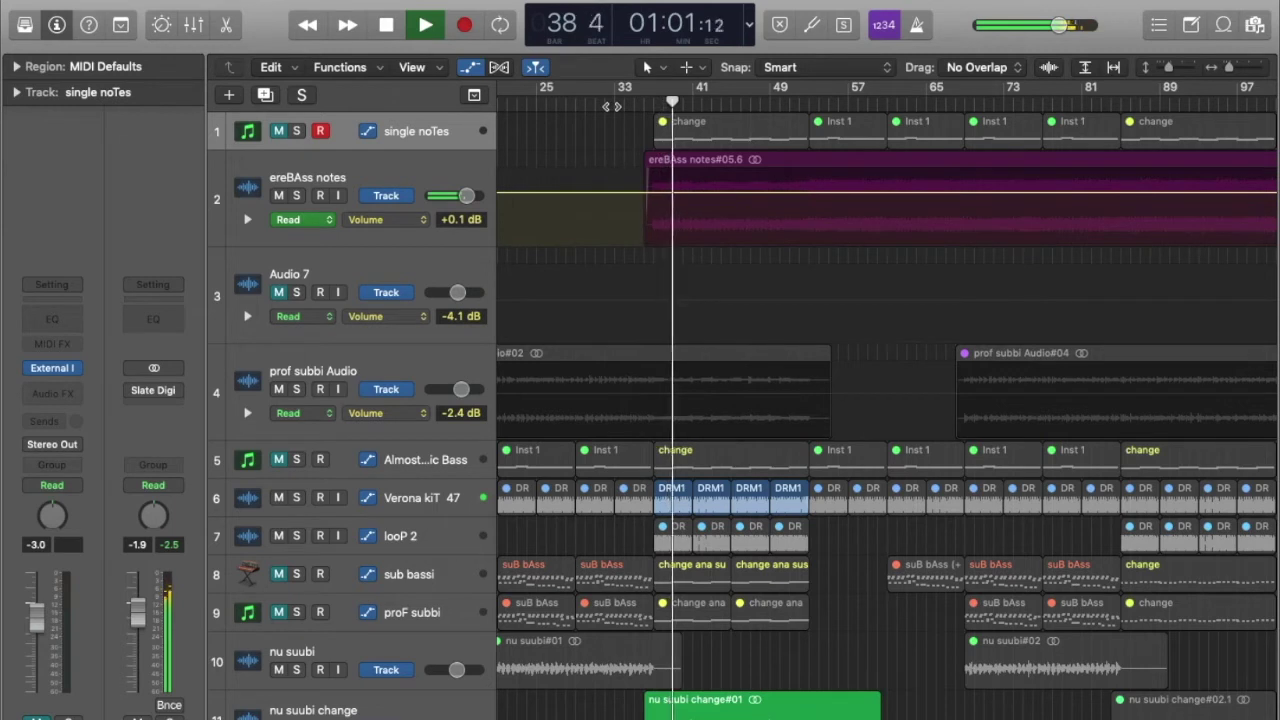
key("space")
left_click(654, 104)
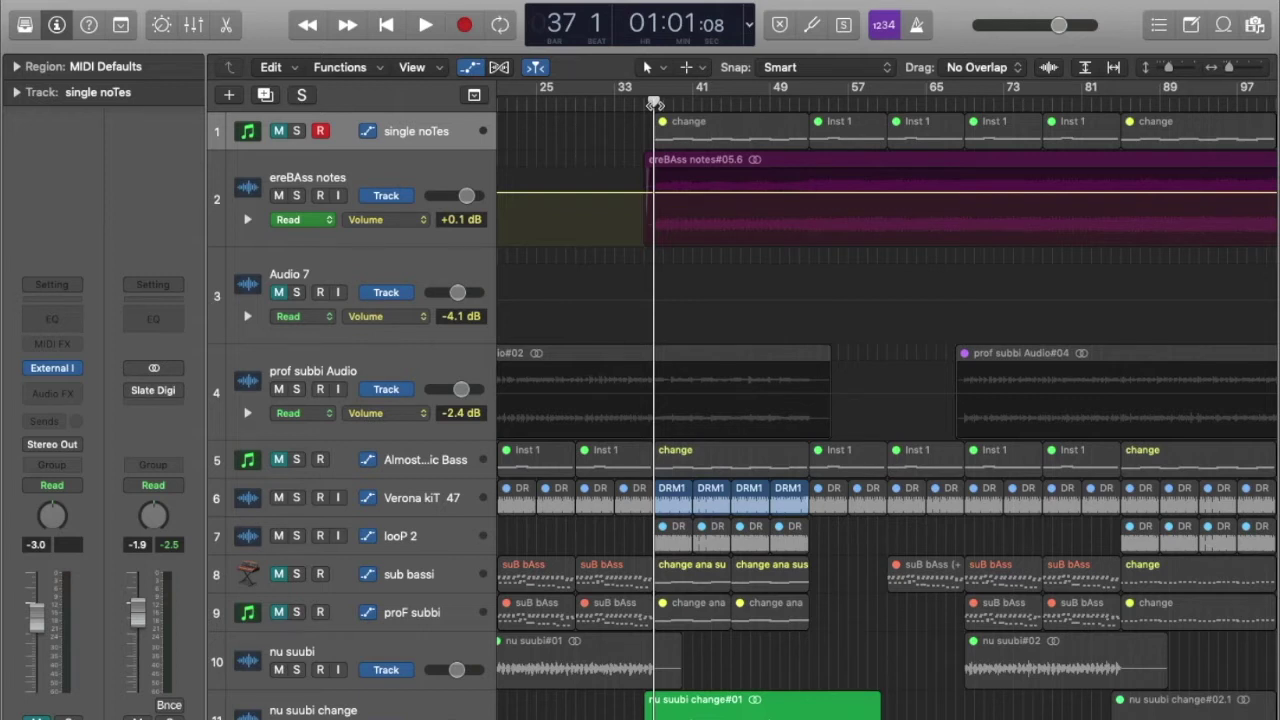
left_click_drag(655, 105, 645, 106)
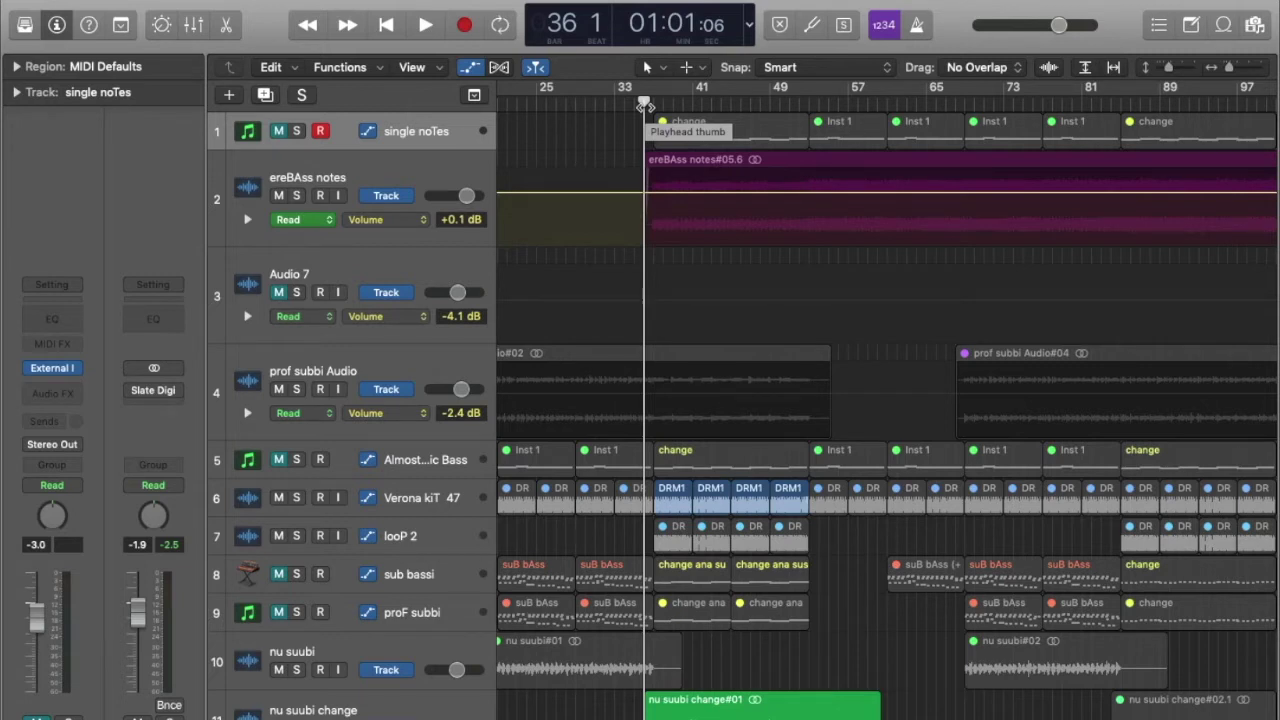
Step: Play bars 52 to 57, then move the playhead to bar 67
left_click(800, 102)
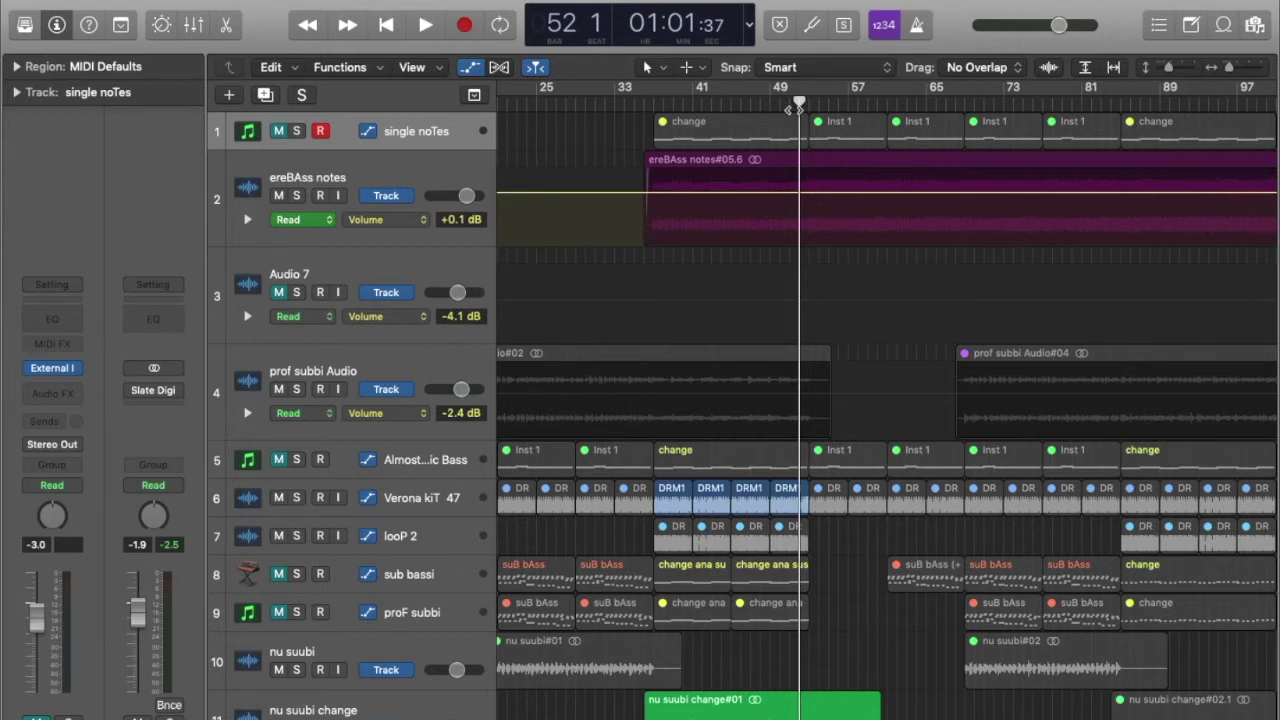
key("space")
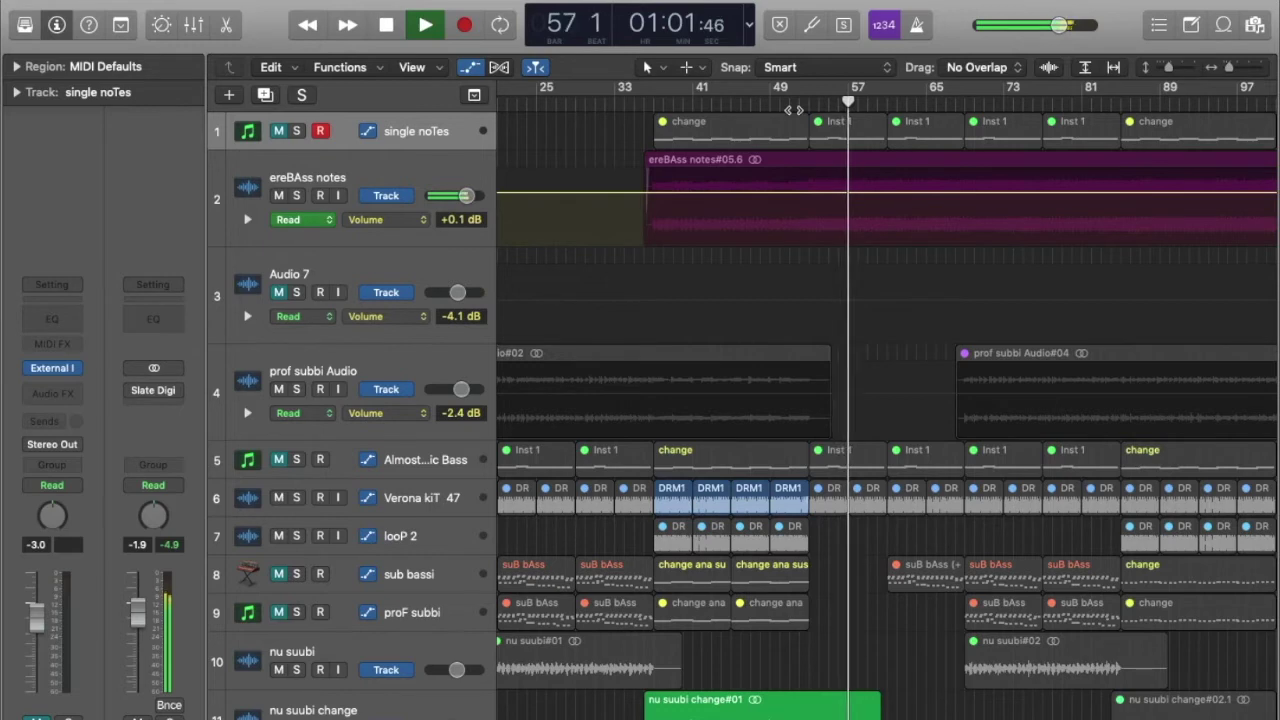
key("space")
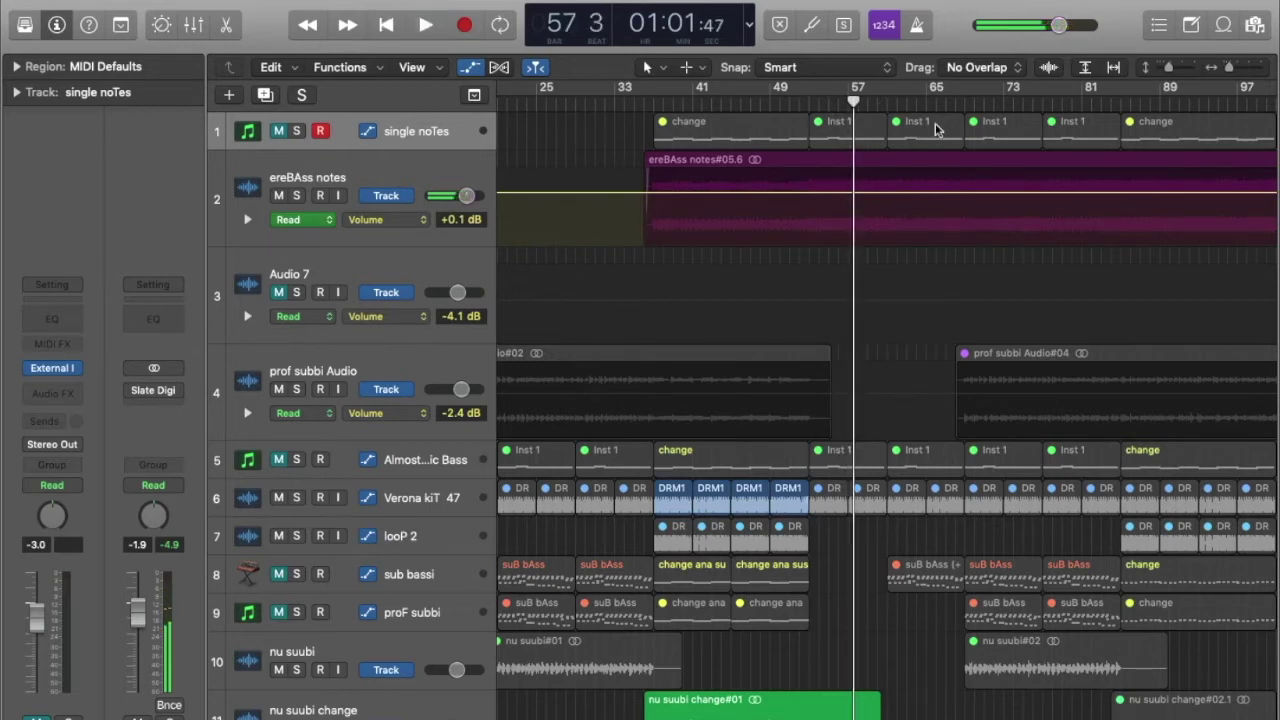
left_click(945, 100)
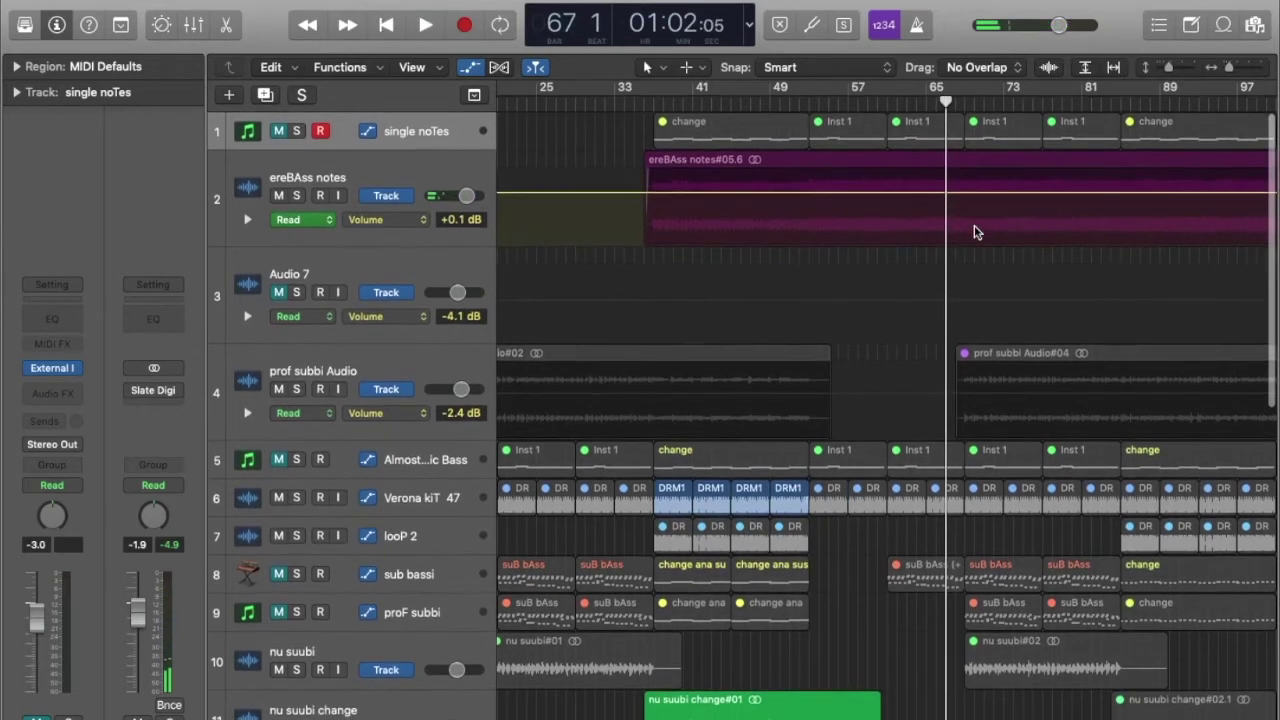
Step: Scroll right and audition the arrangement from bar 83
scroll(975, 232, "right", 3)
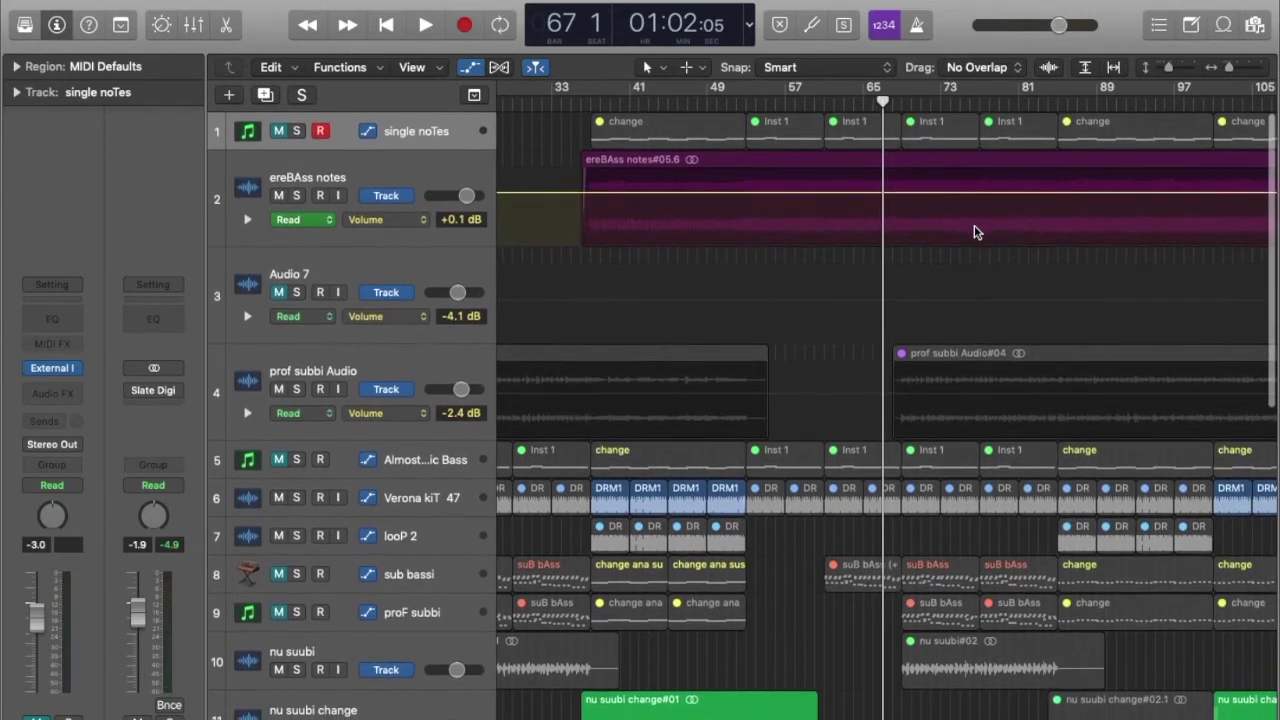
left_click(1057, 105)
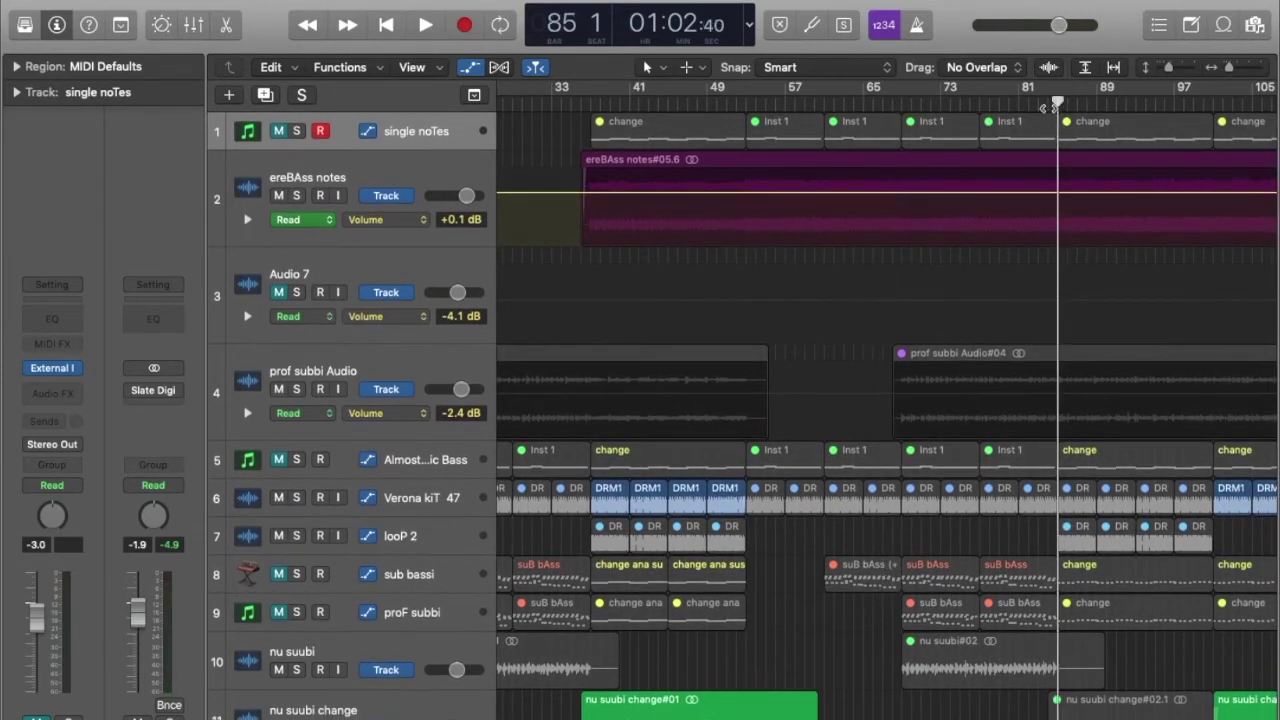
left_click(1020, 104)
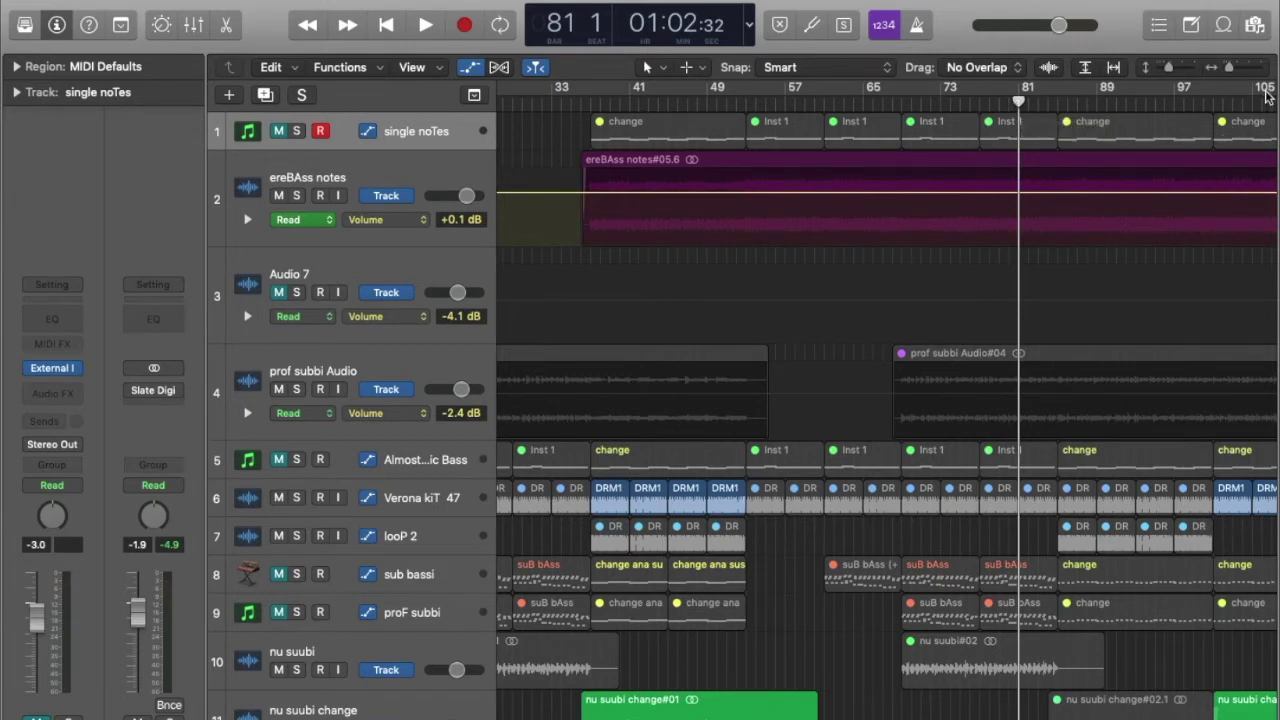
left_click(1216, 100)
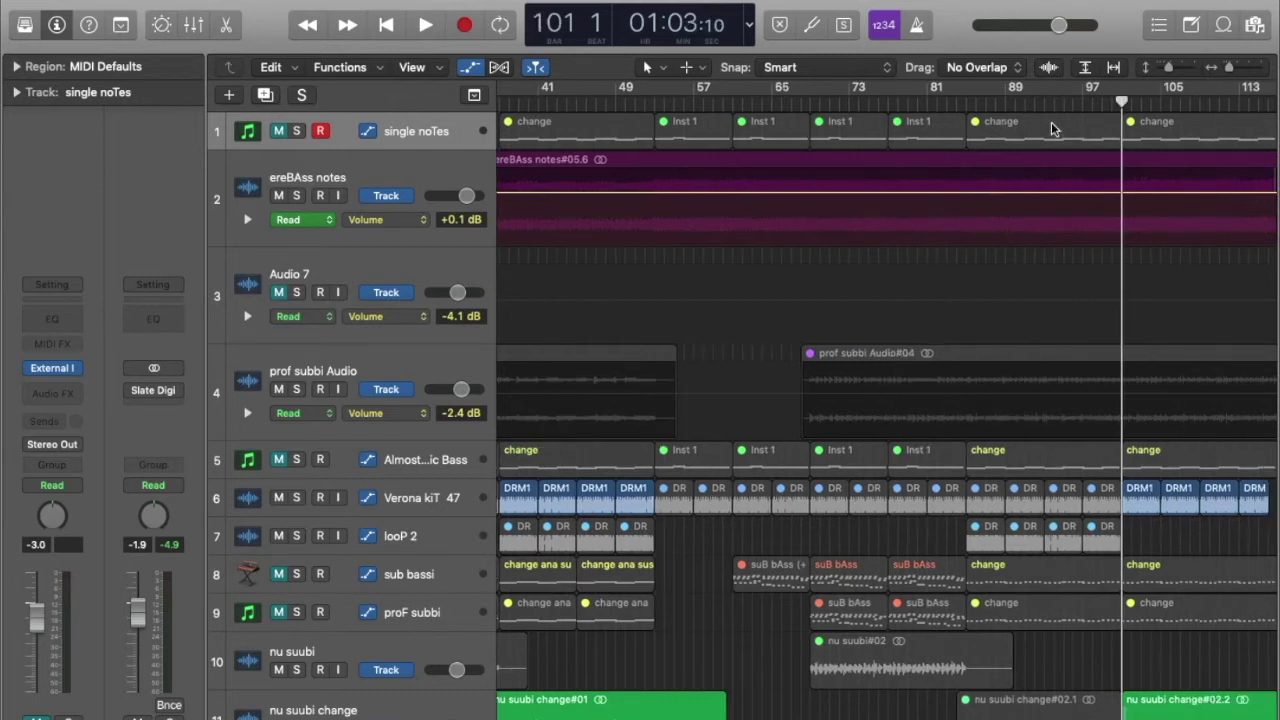
left_click(947, 104)
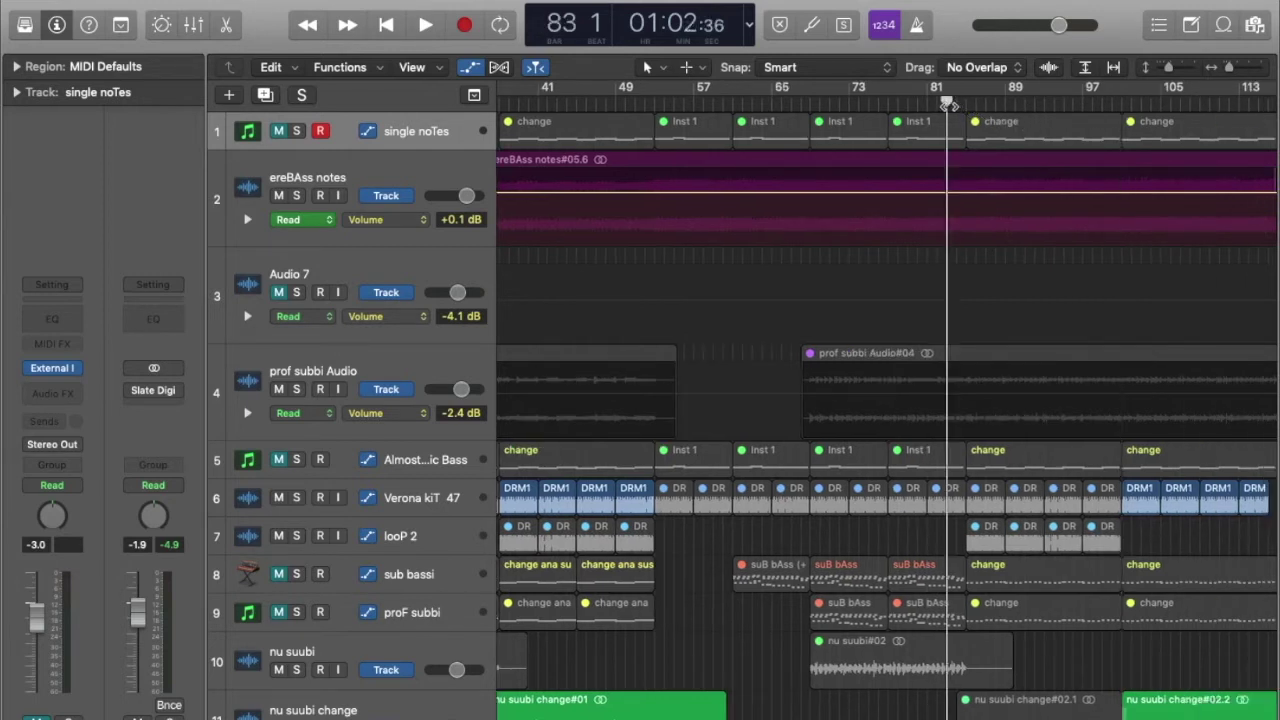
key("space")
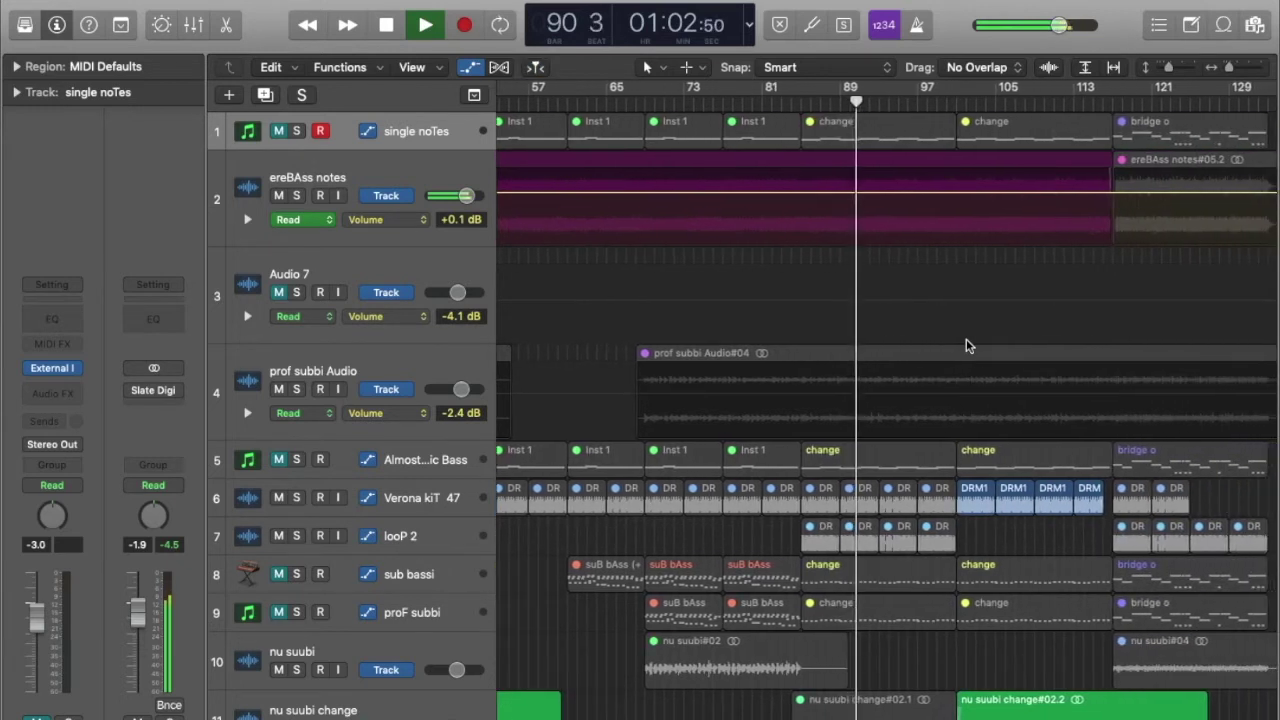
key("space")
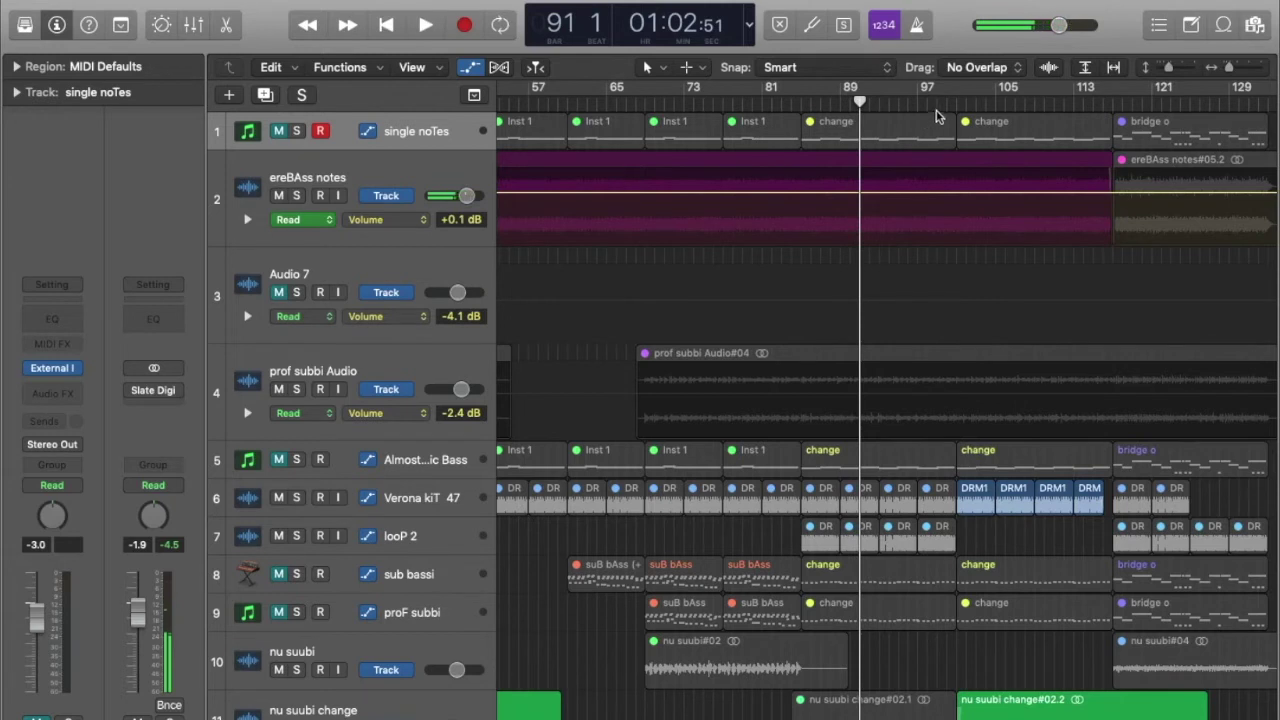
Step: Play the change section from bar 100 to bar 103, leaving the playhead at bar 115
left_click(945, 106)
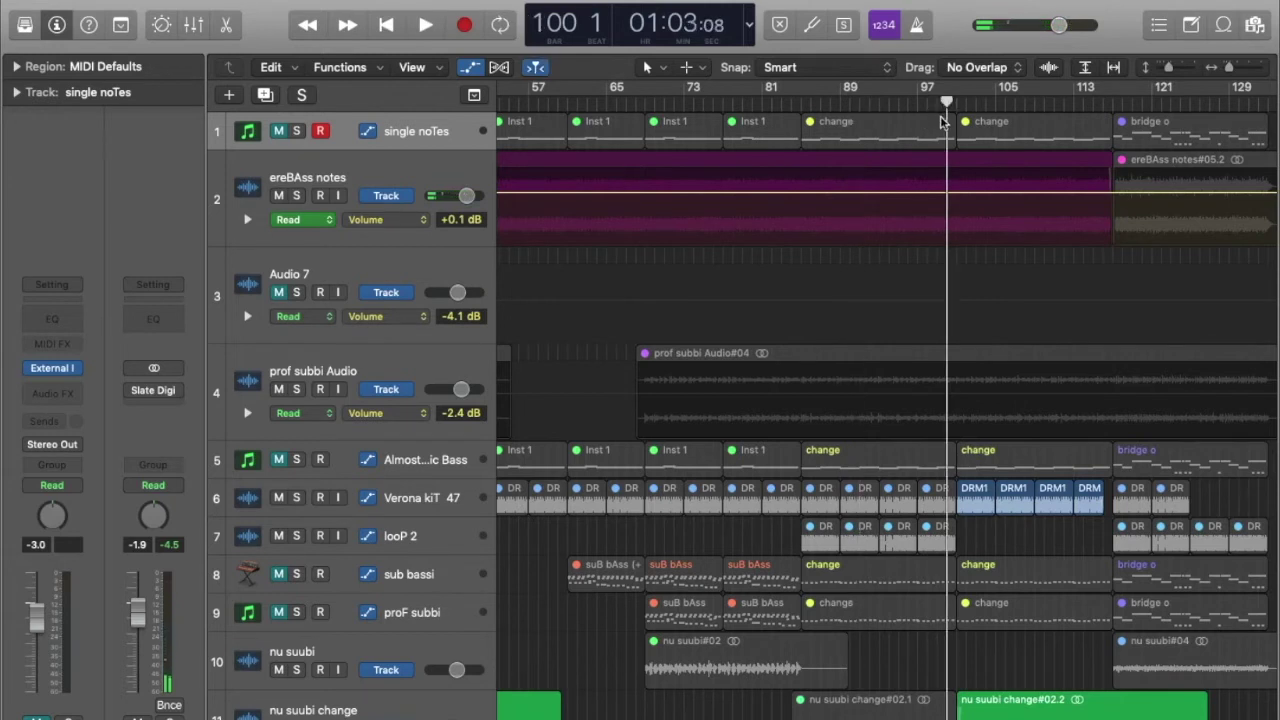
right_click(941, 121)
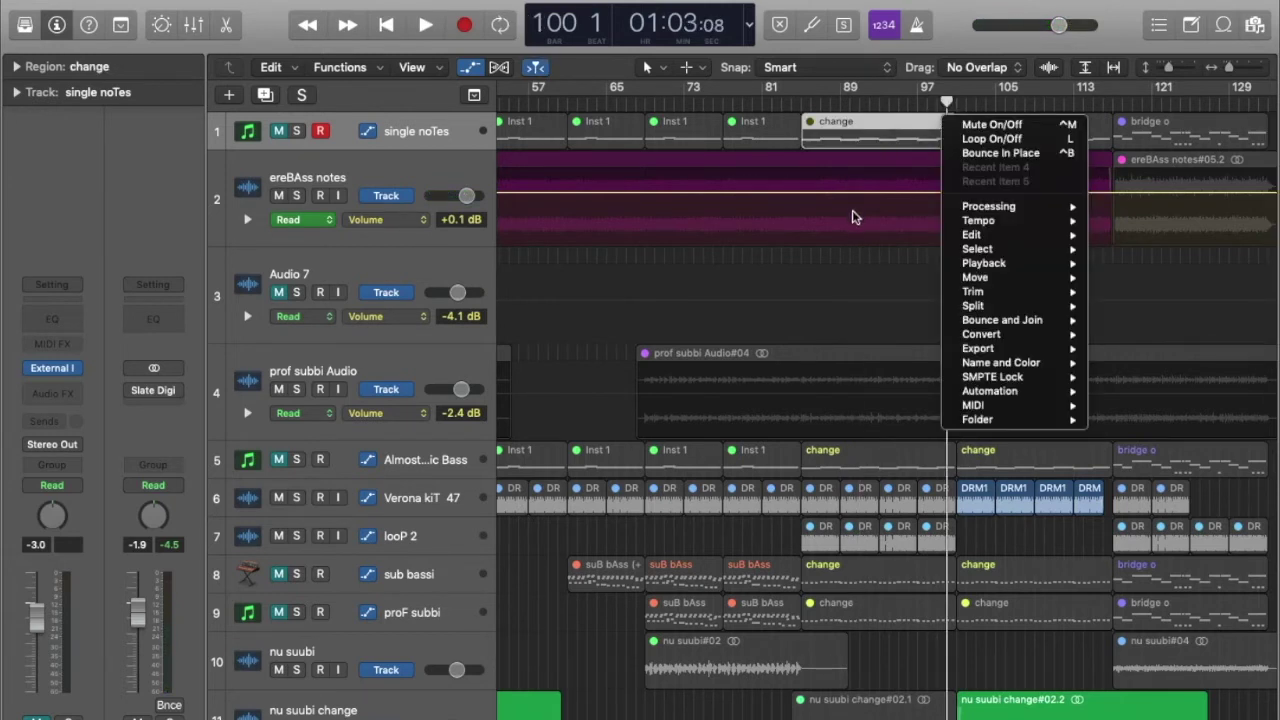
left_click(862, 248)
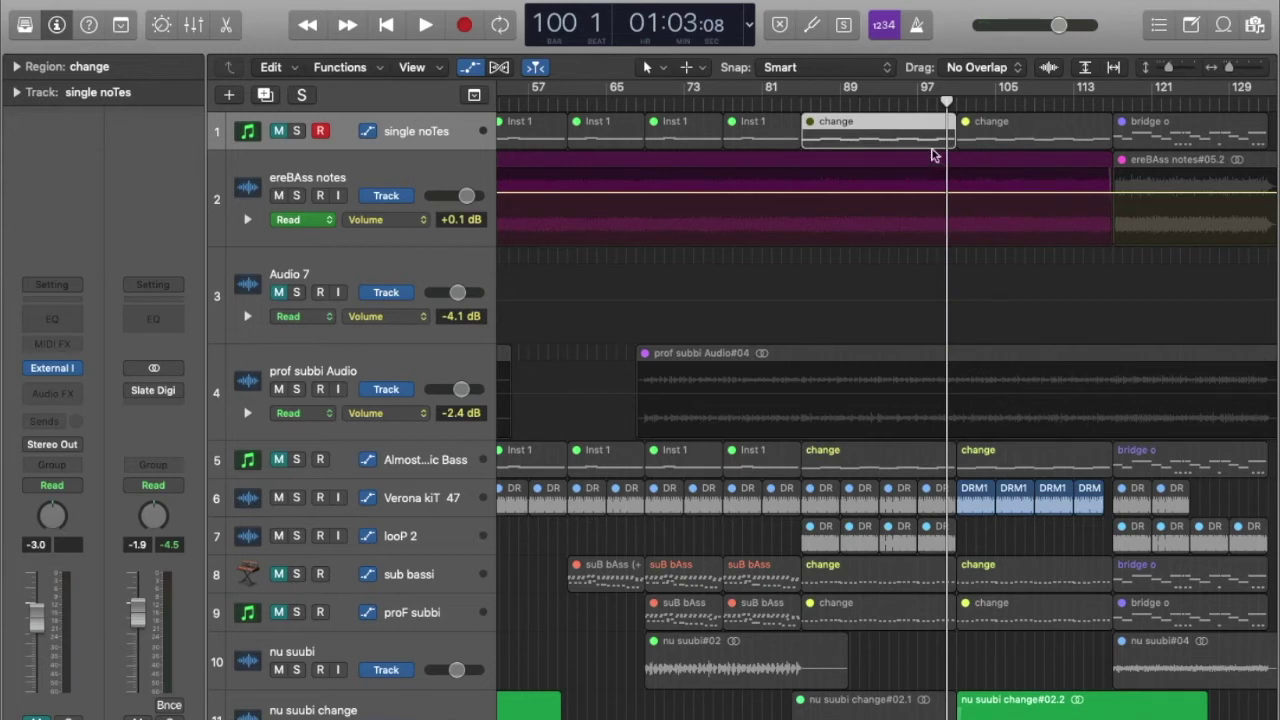
key("space")
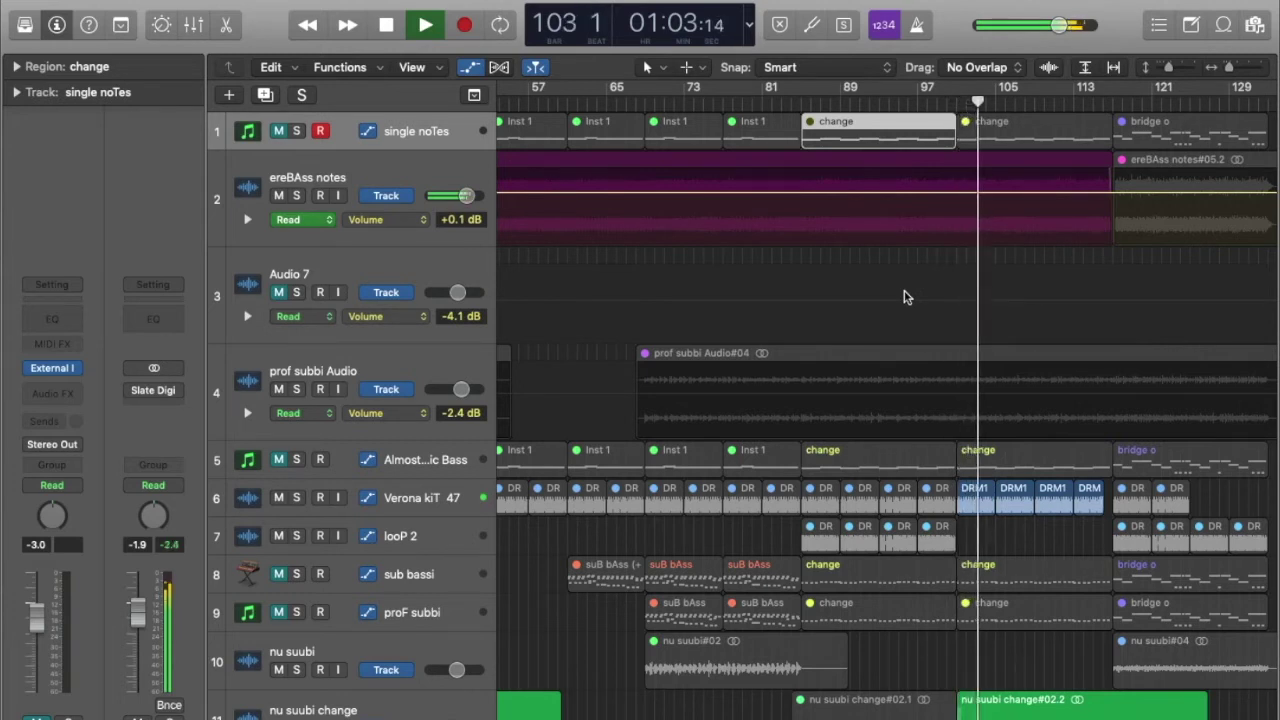
key("space")
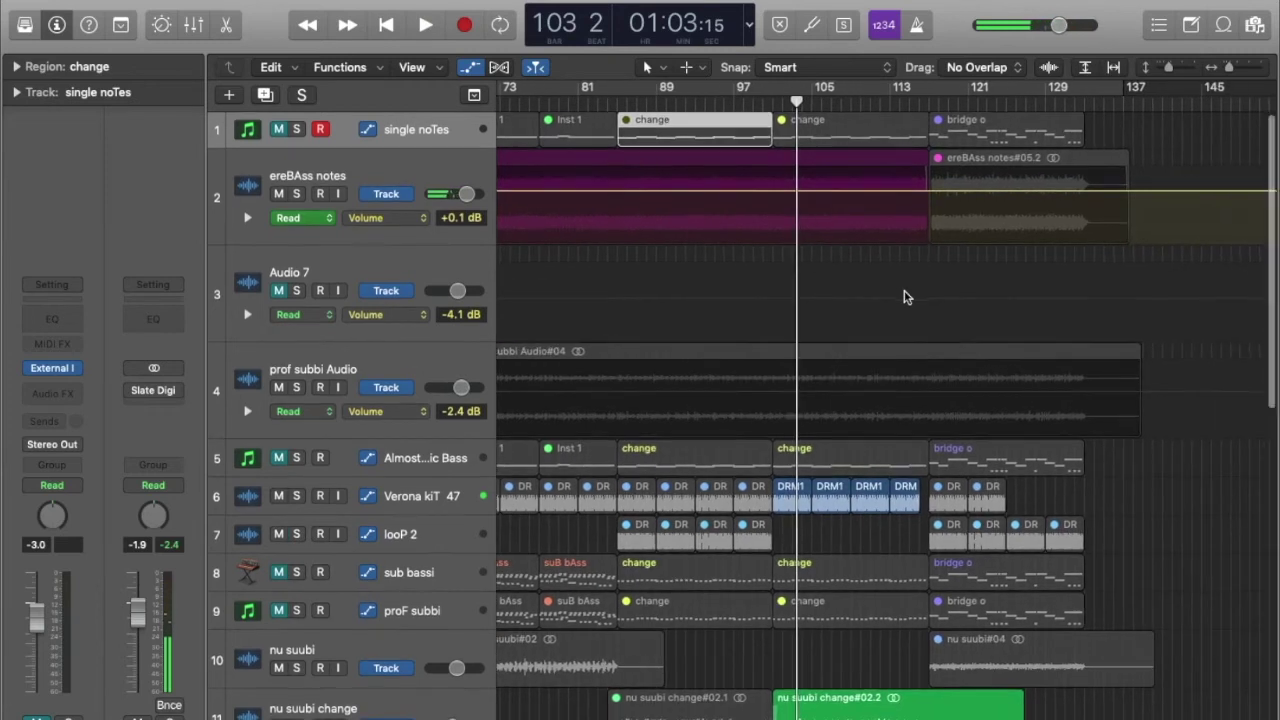
left_click(908, 108)
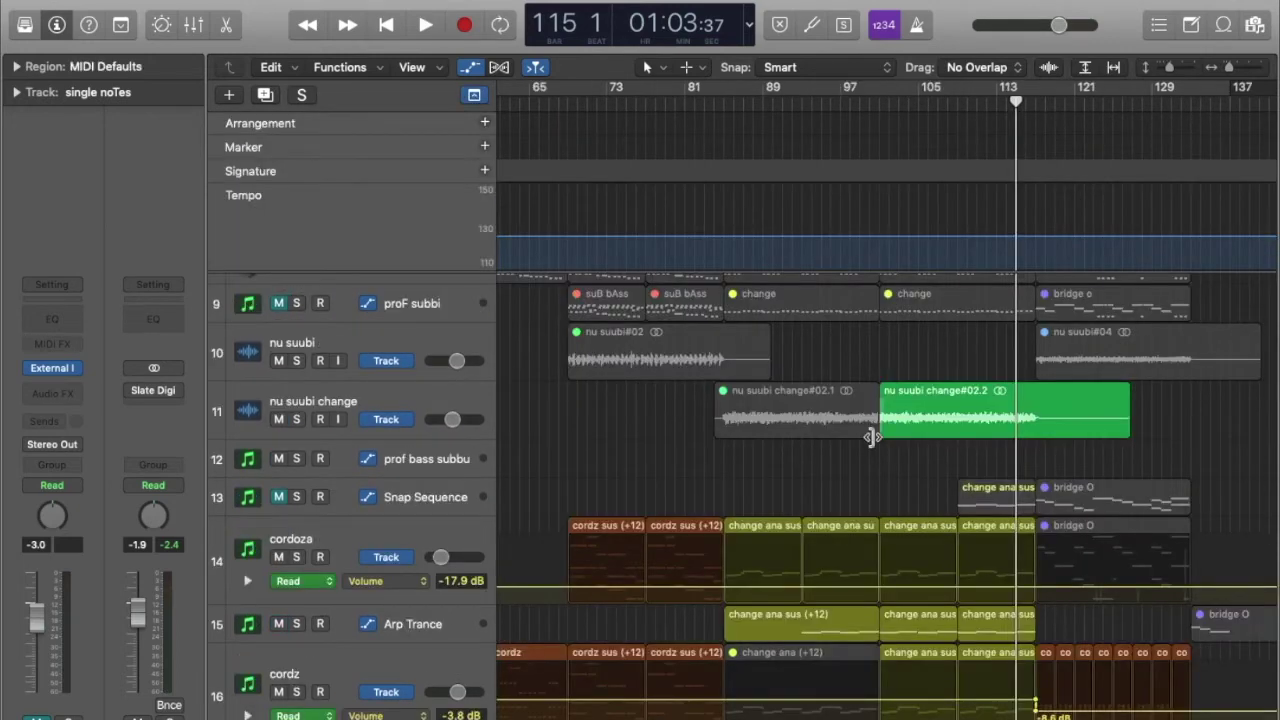
Step: Play from bar 117 into the bridge, stop at bar 121, and scroll back toward bar 1
left_click(1043, 104)
left_click(1033, 104)
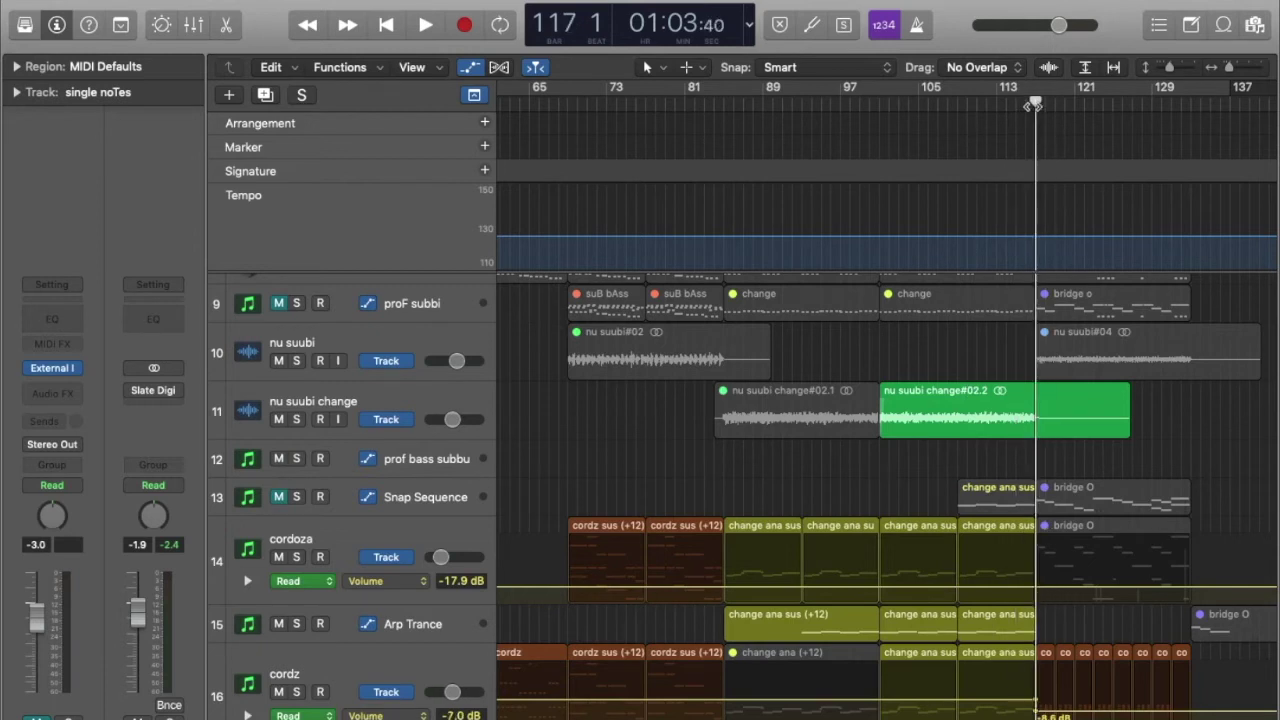
key("super+Right")
key("super+Right")
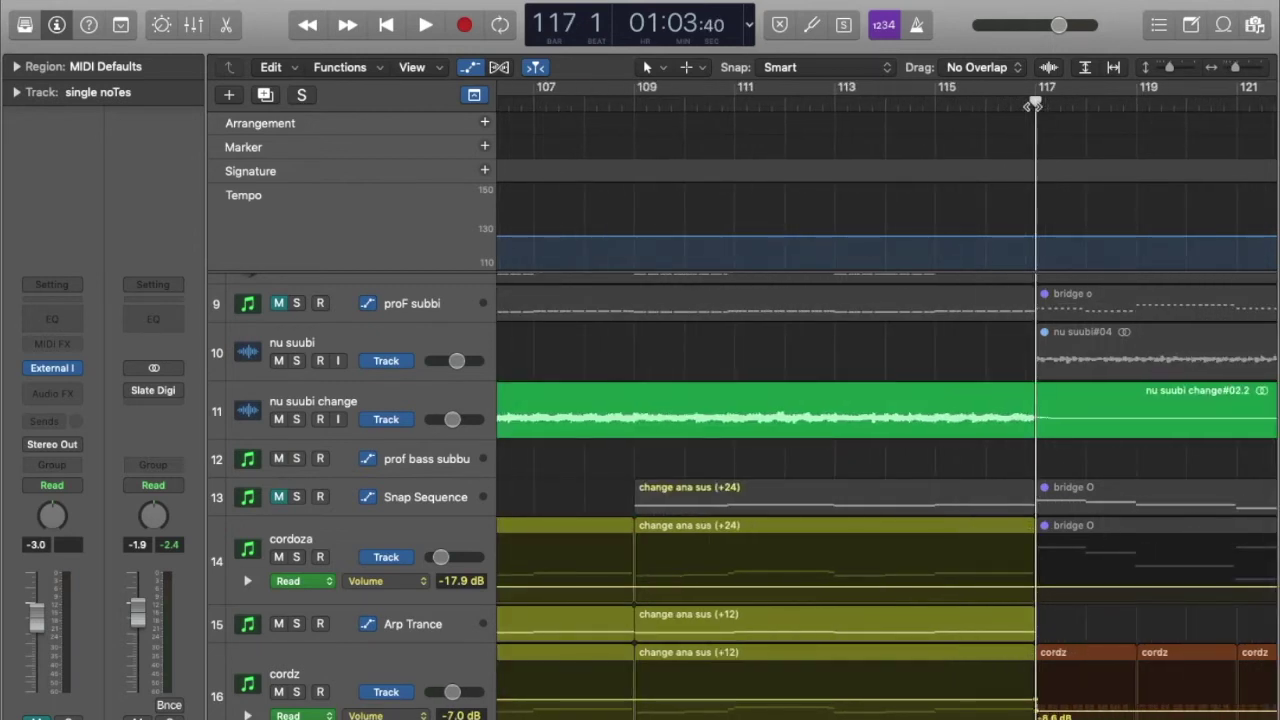
key("space")
key("super+Left")
key("super+Left")
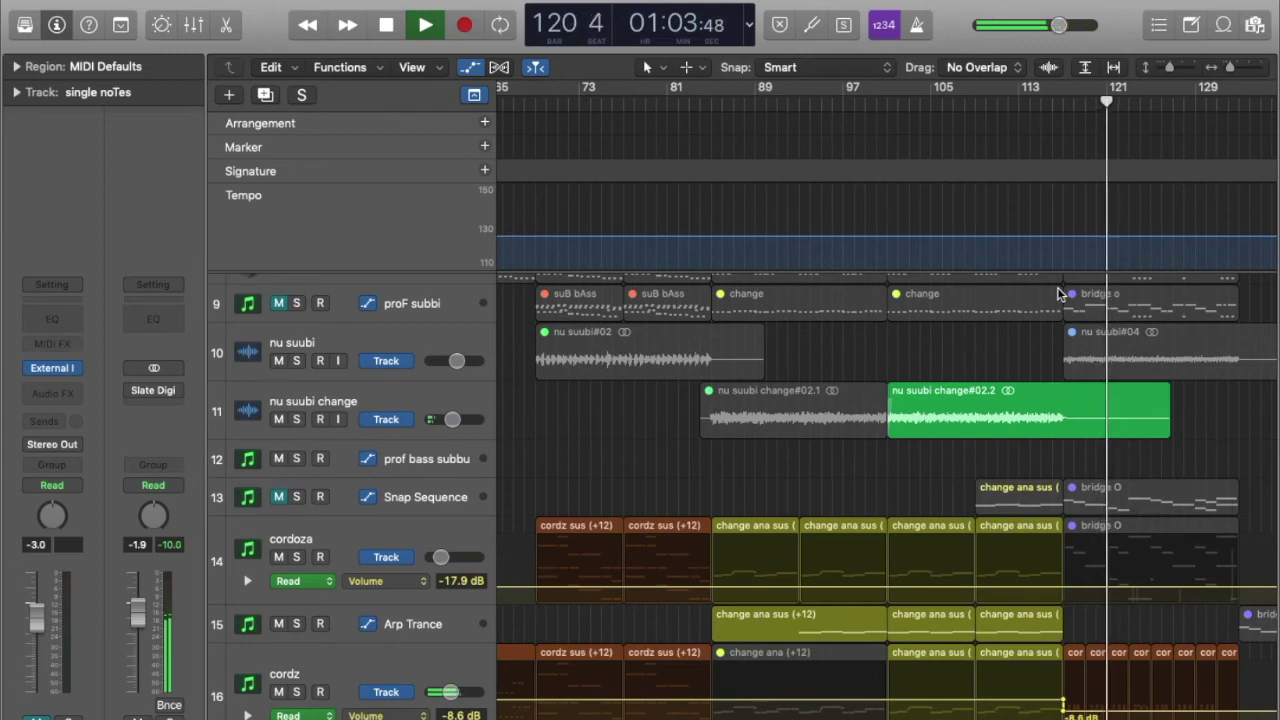
key("space")
scroll(1010, 316, "left", 5)
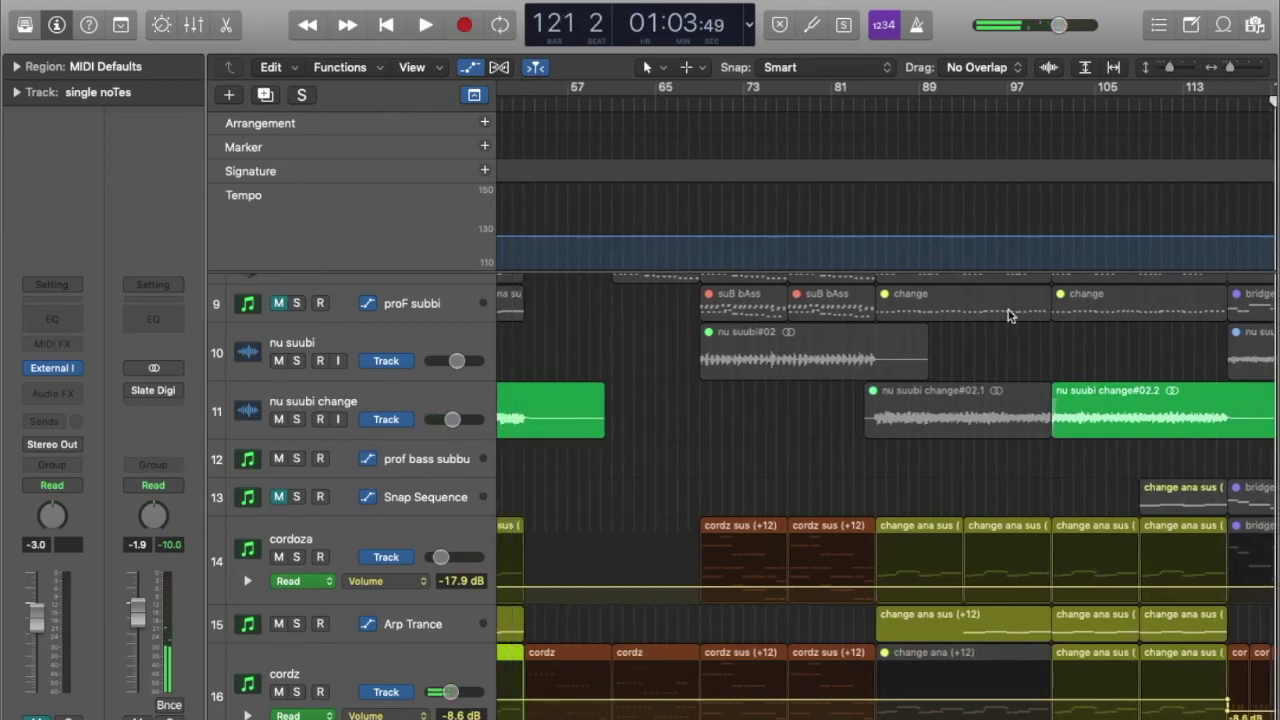
scroll(1010, 316, "right", 10)
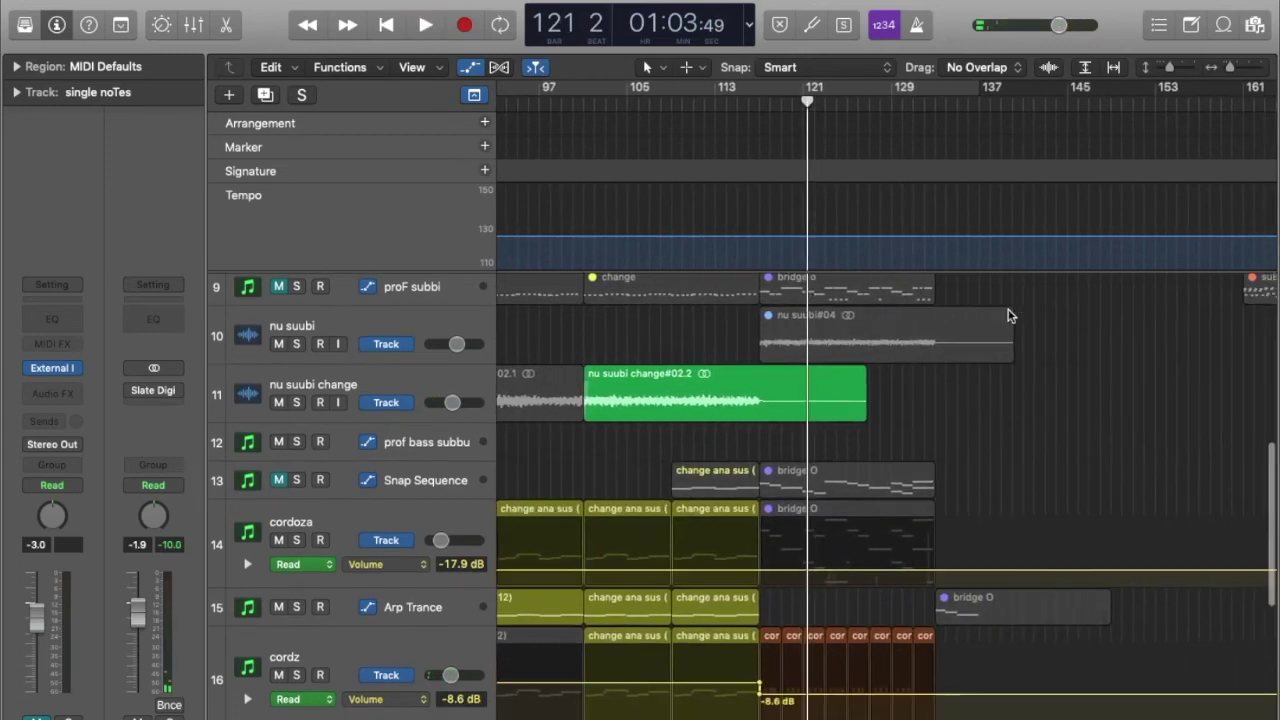
scroll(1010, 316, "left", 2)
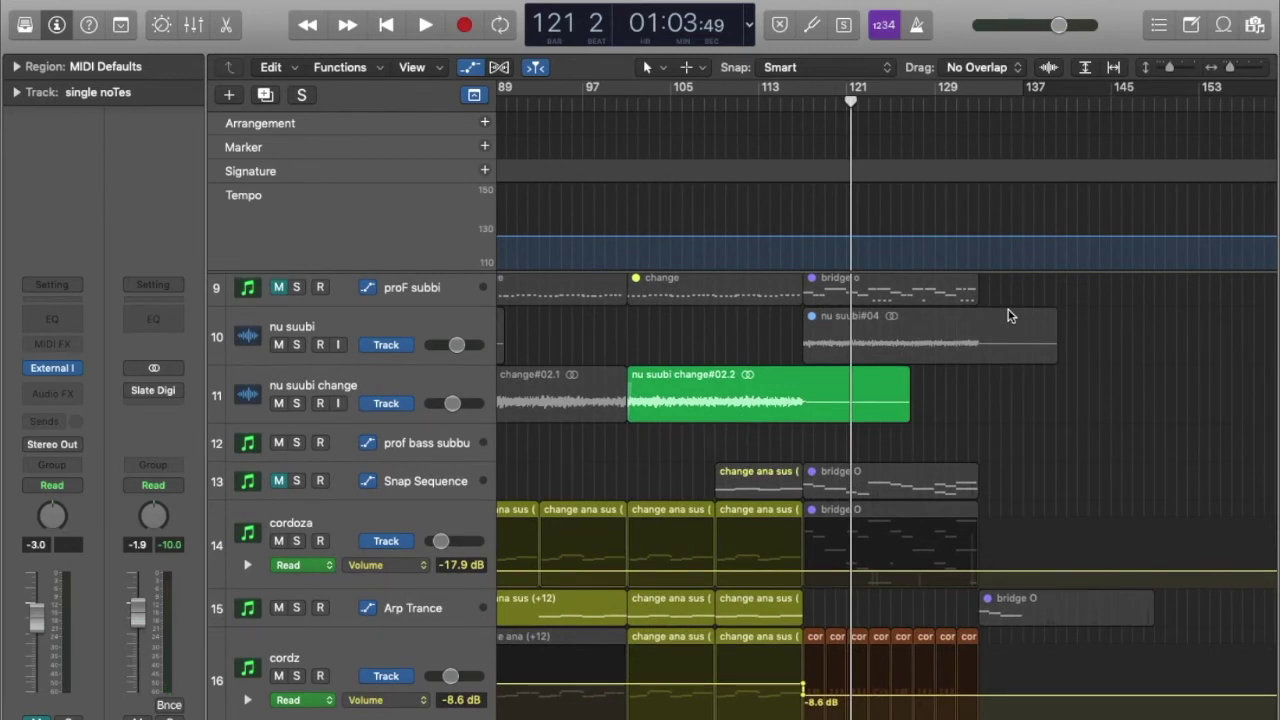
scroll(1010, 316, "left", 5)
scroll(1008, 316, "left", 5)
scroll(1005, 314, "left", 3)
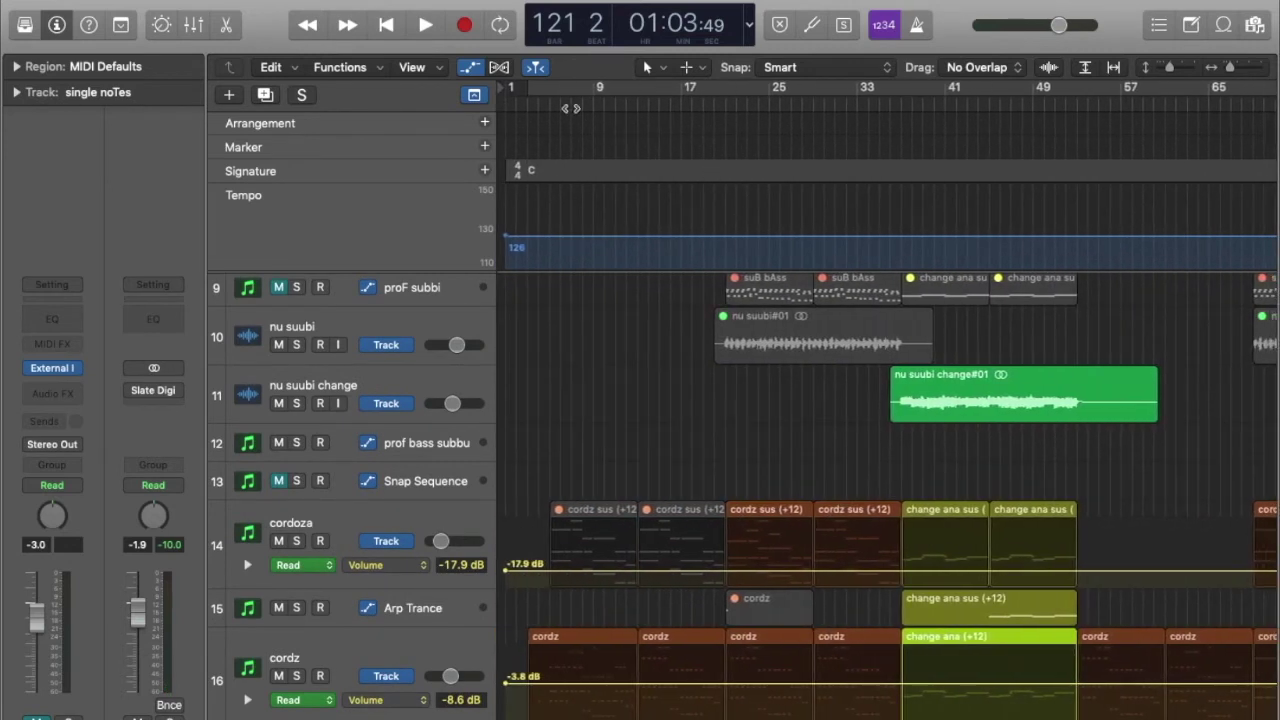
Step: Play the song opening from bar 5, then stop with the full arrangement in view
left_click(562, 105)
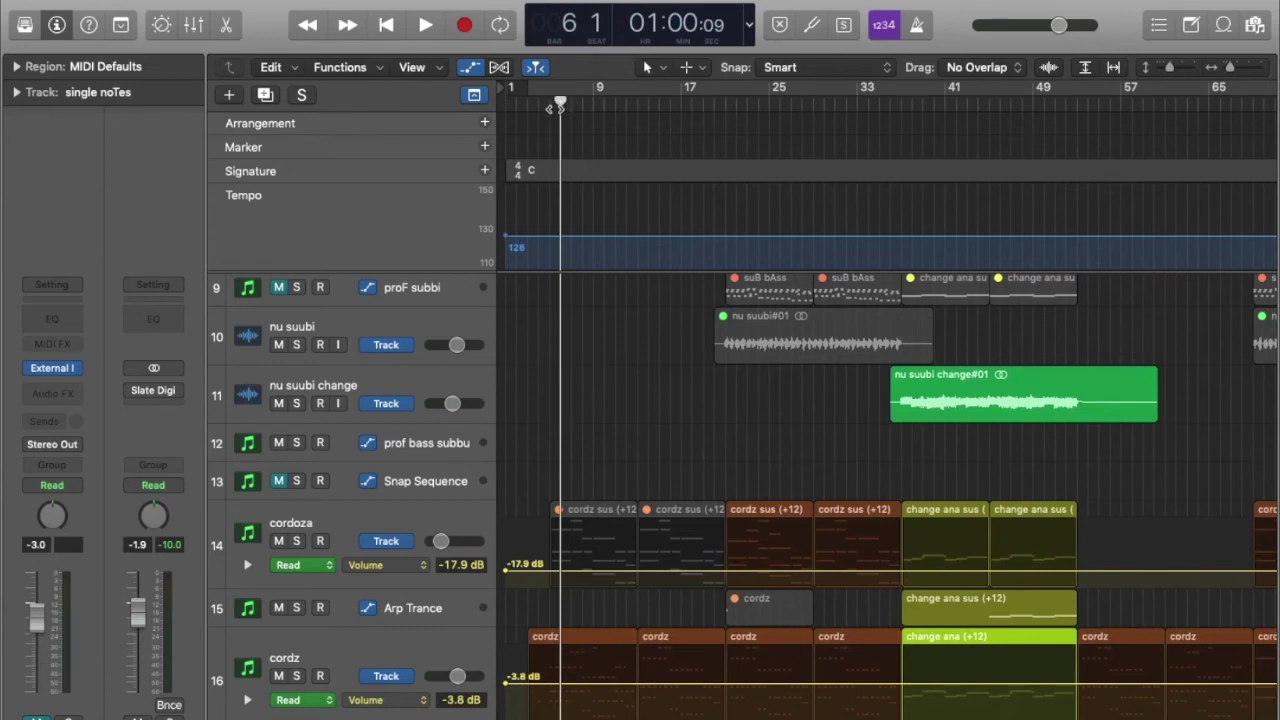
left_click(554, 106)
key("space")
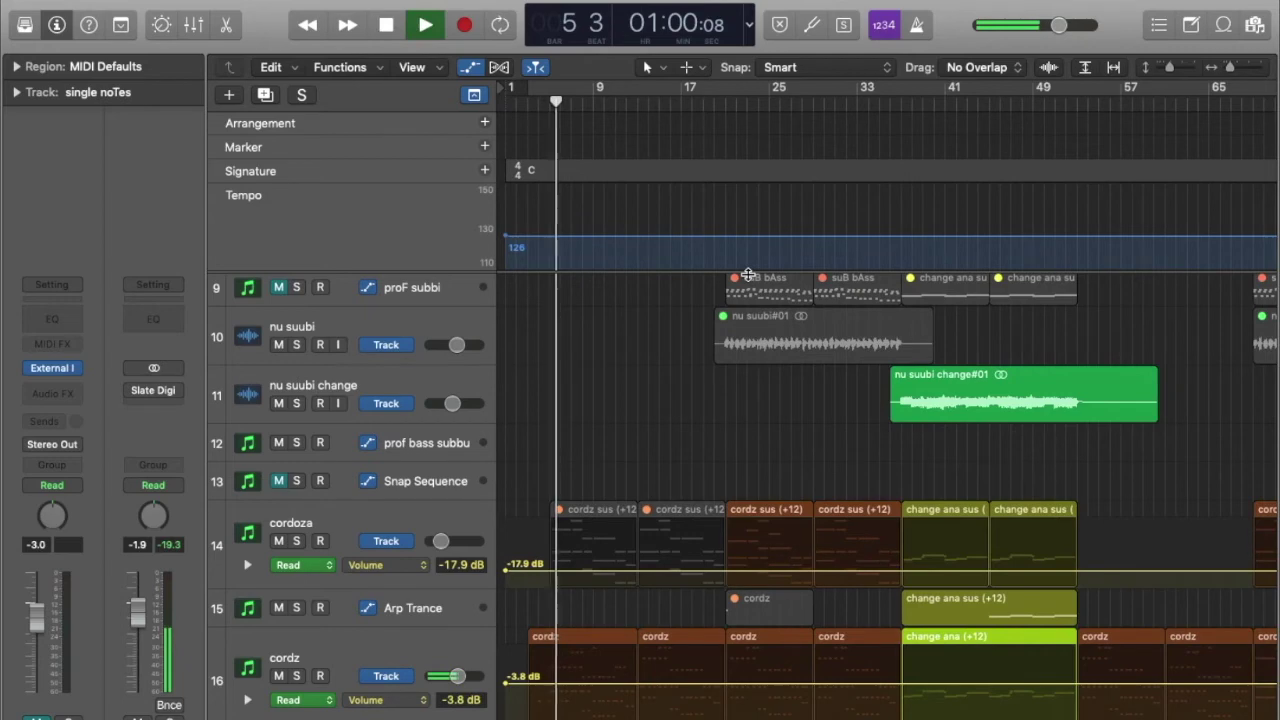
scroll(748, 274, "down", 3)
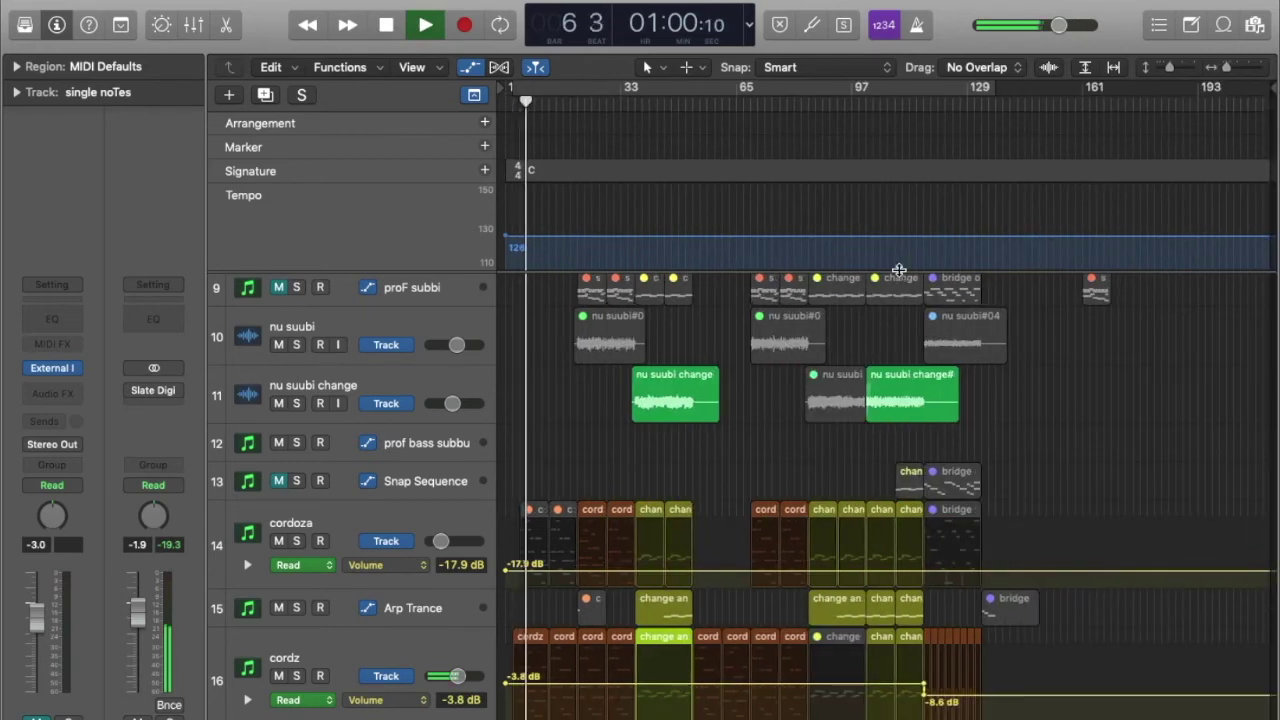
key("space")
Step: Play the bridge entry from bar 117, stop at bar 120, and scroll the track list up
left_click(957, 106)
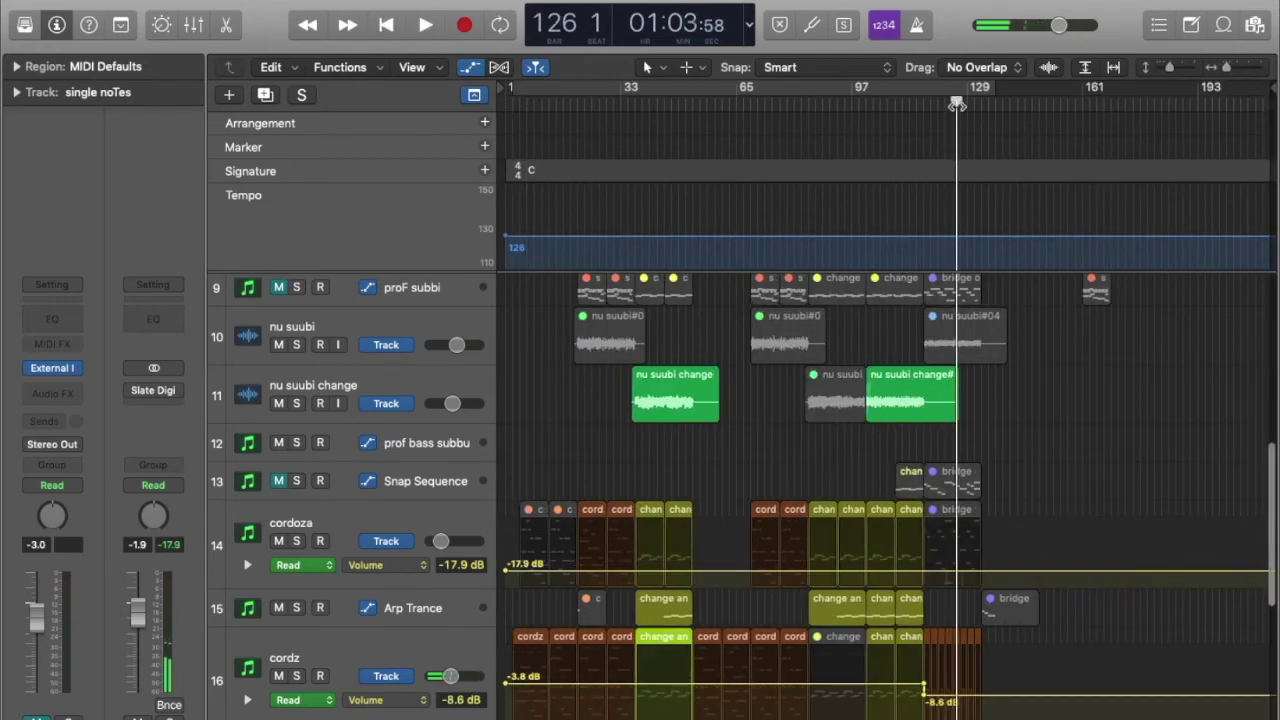
scroll(957, 106, "up", 5)
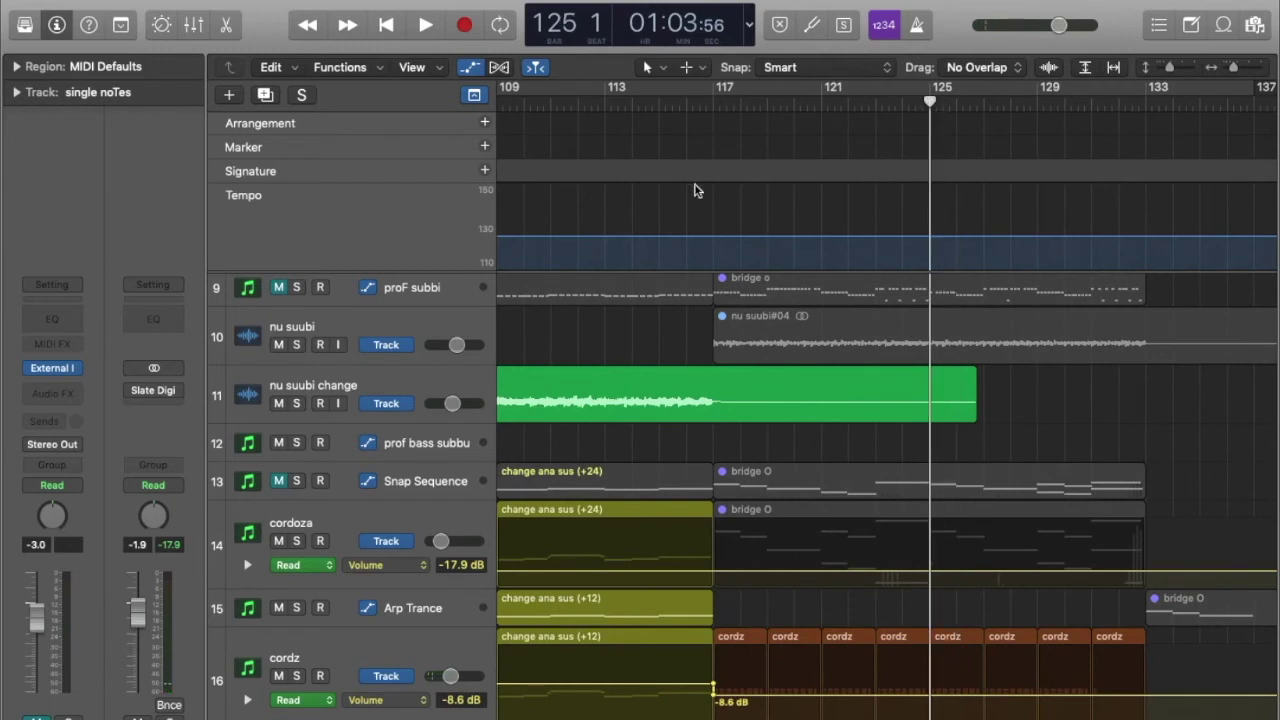
left_click(712, 106)
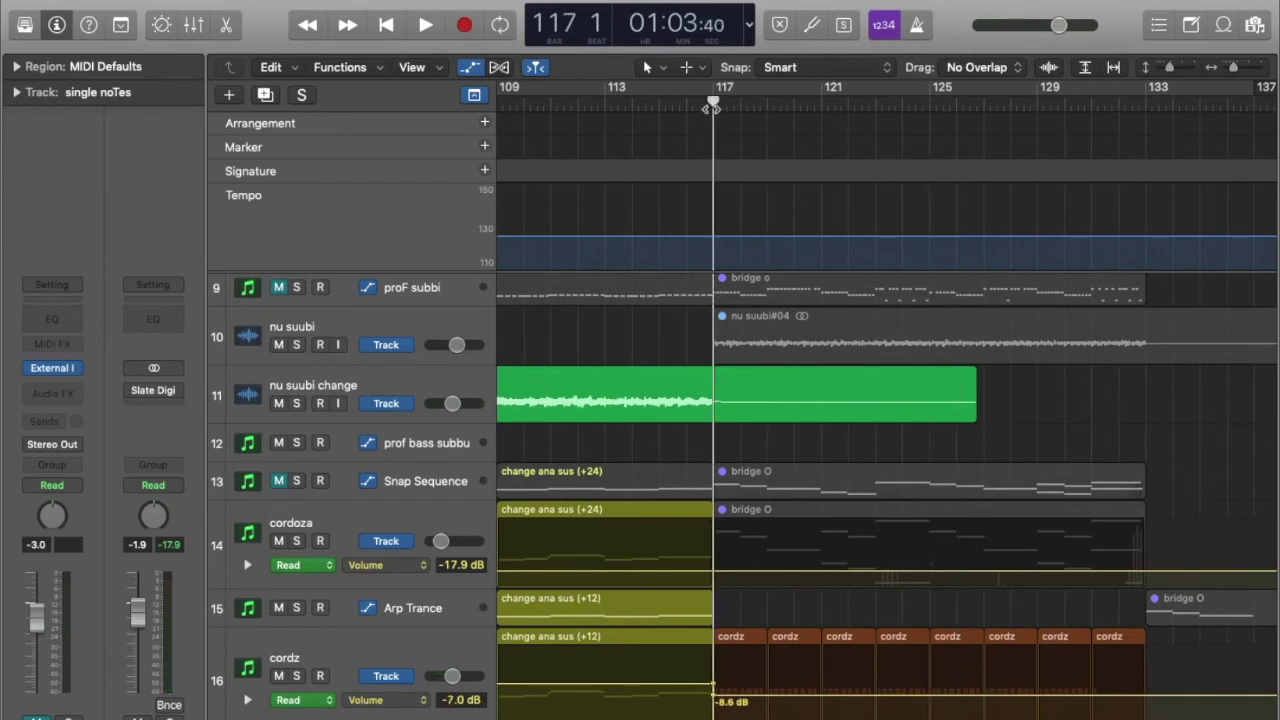
key("space")
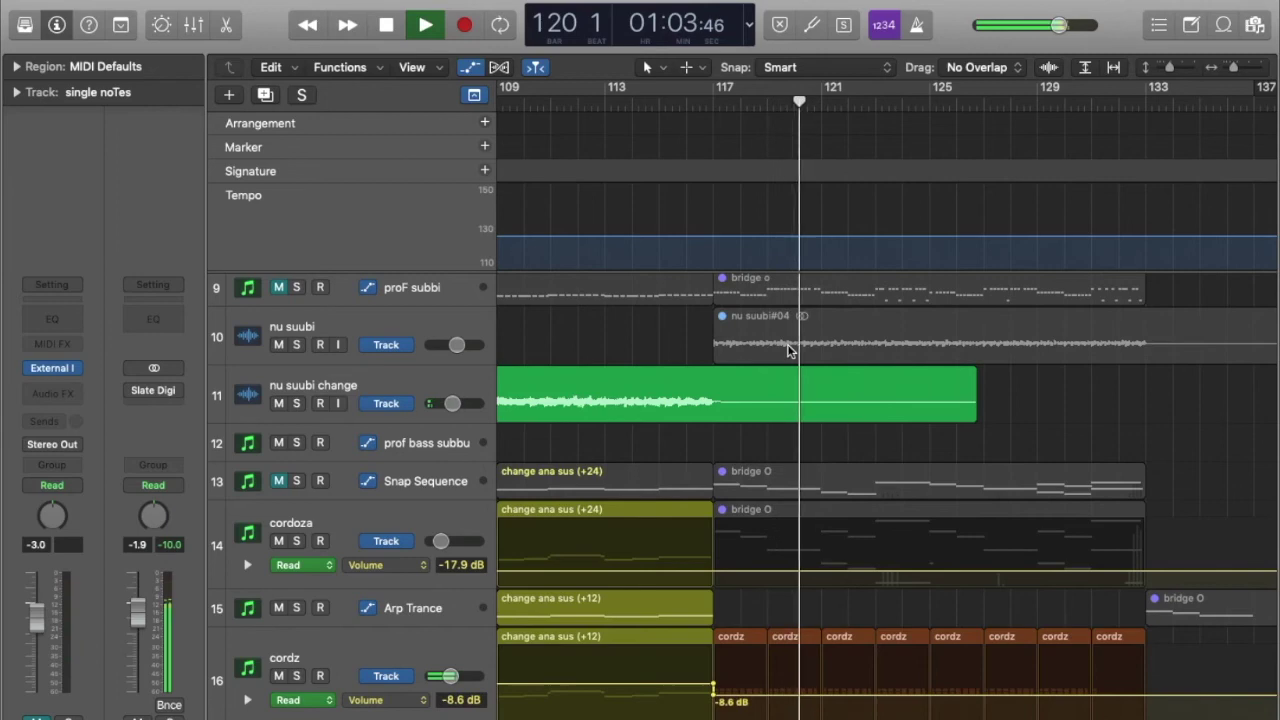
key("space")
scroll(925, 370, "right", 5)
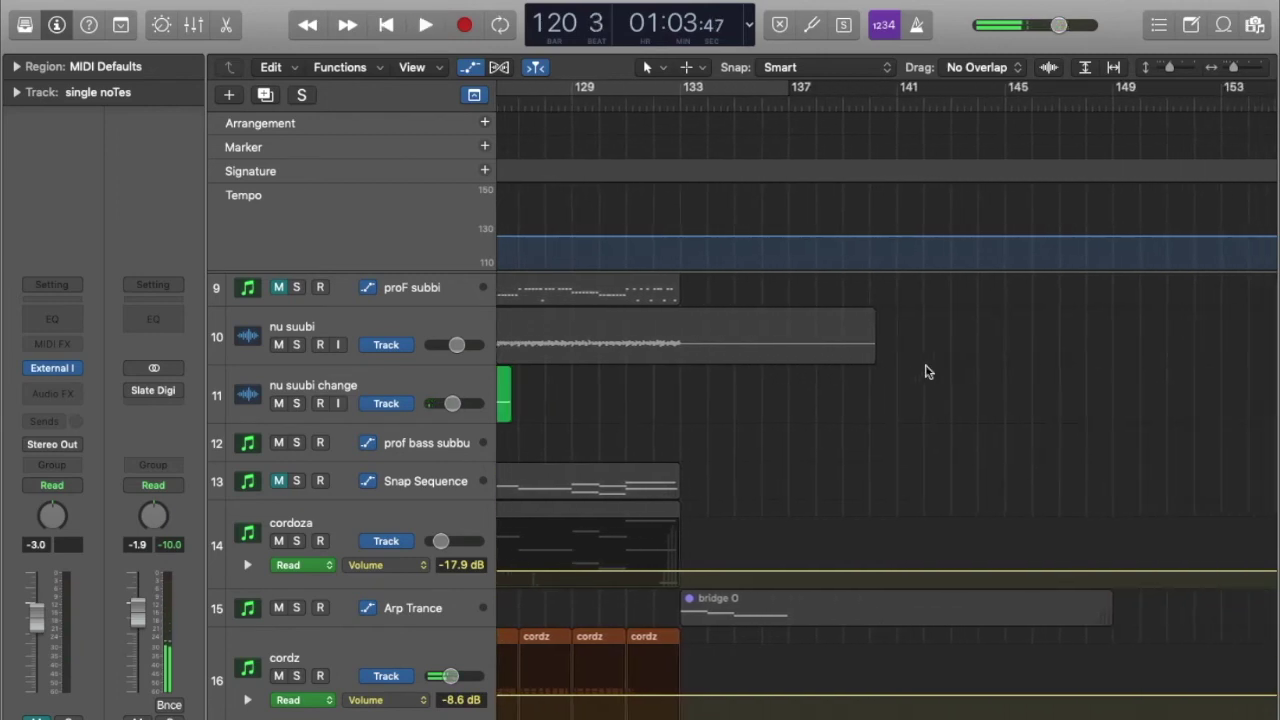
scroll(925, 370, "left", 3)
scroll(925, 370, "up", 3)
scroll(925, 370, "up", 3)
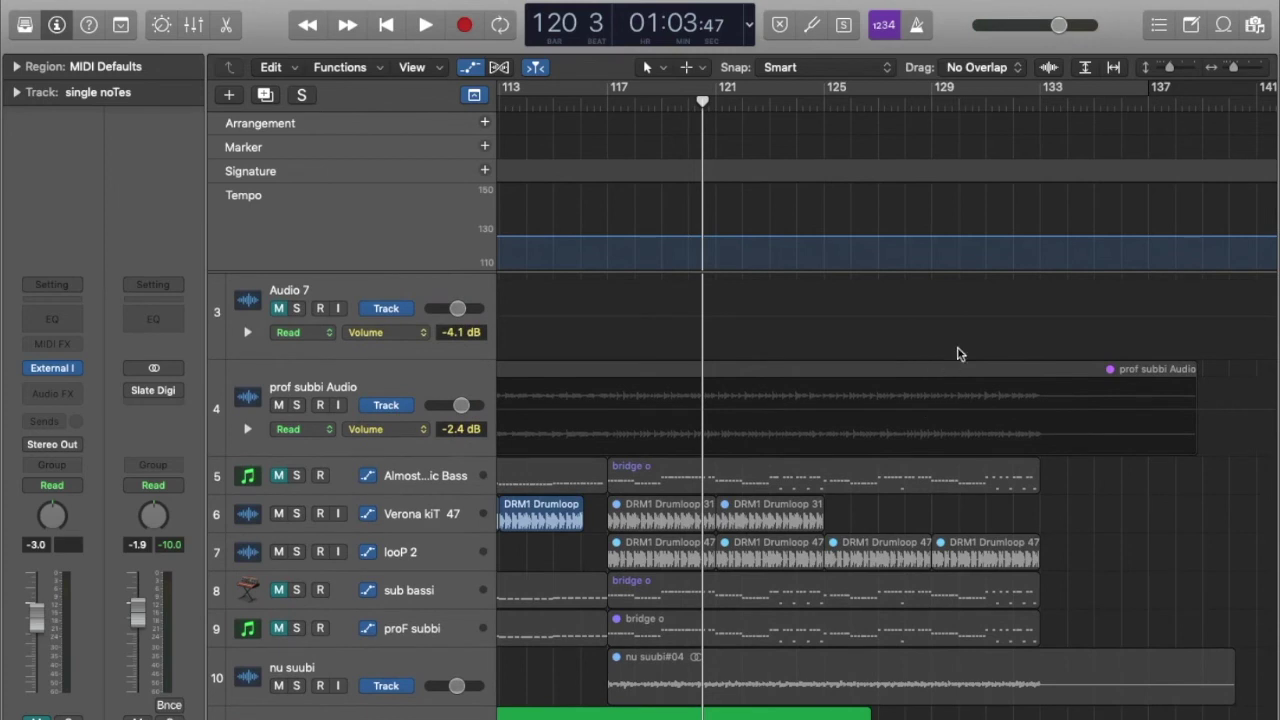
scroll(957, 353, "down", 2)
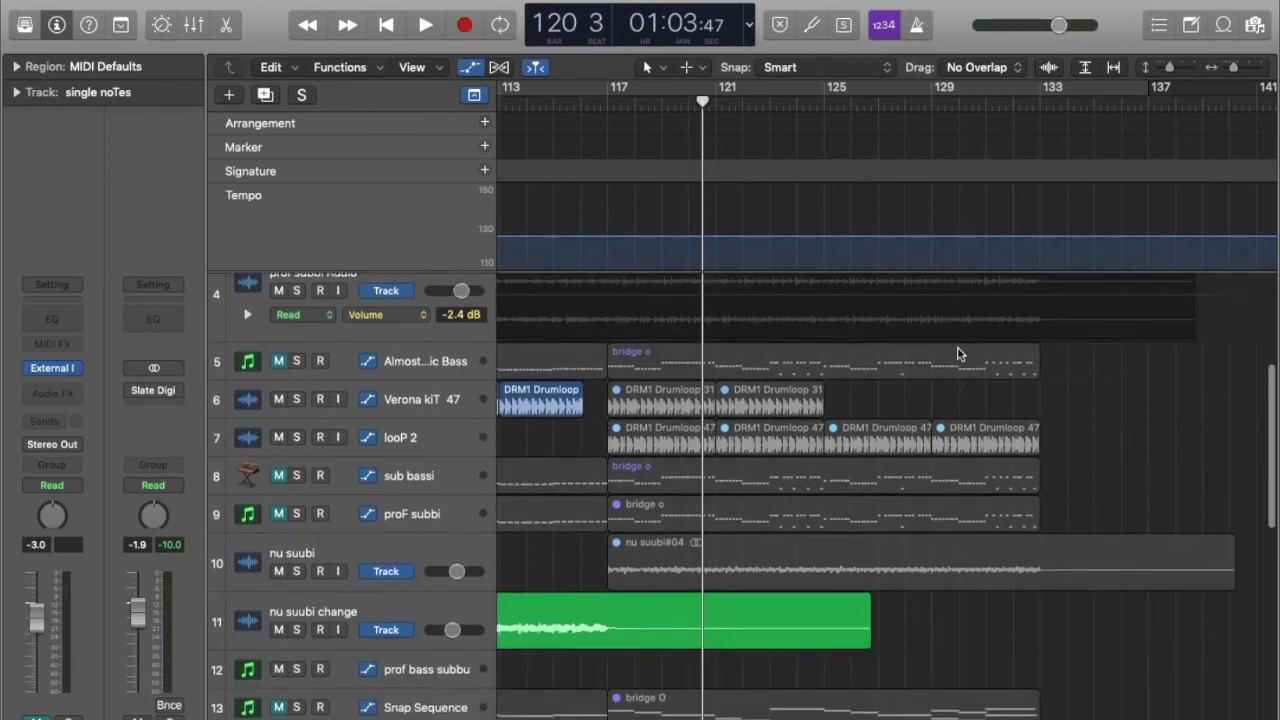
scroll(957, 353, "down", 2)
scroll(957, 353, "down", 3)
scroll(957, 353, "down", 2)
scroll(957, 353, "down", 2)
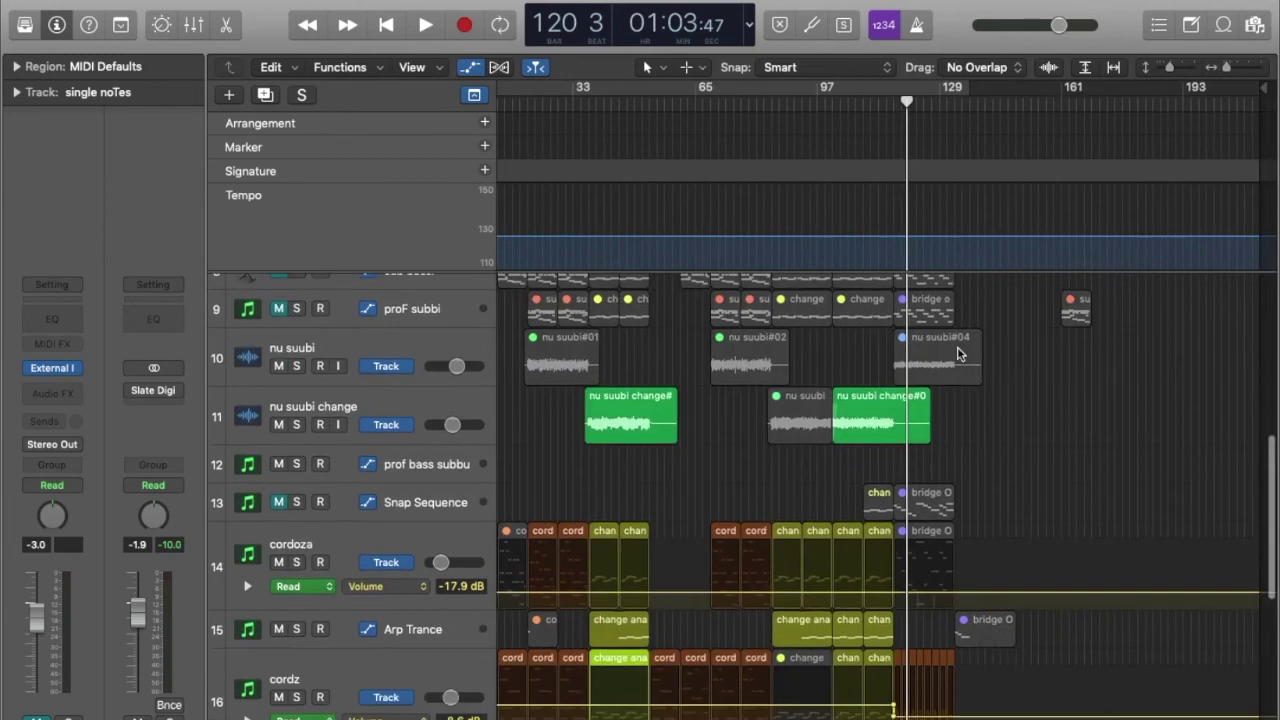
scroll(957, 353, "down", 3)
scroll(957, 353, "down", 1)
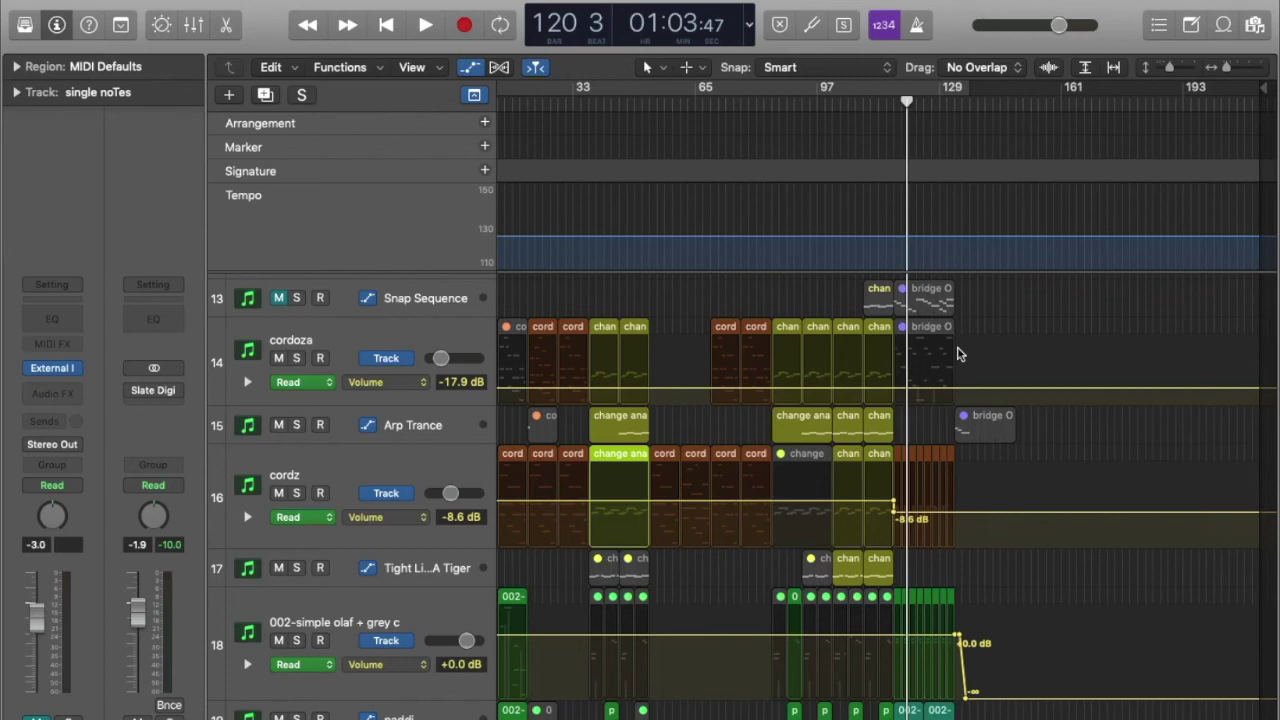
key("super+Right")
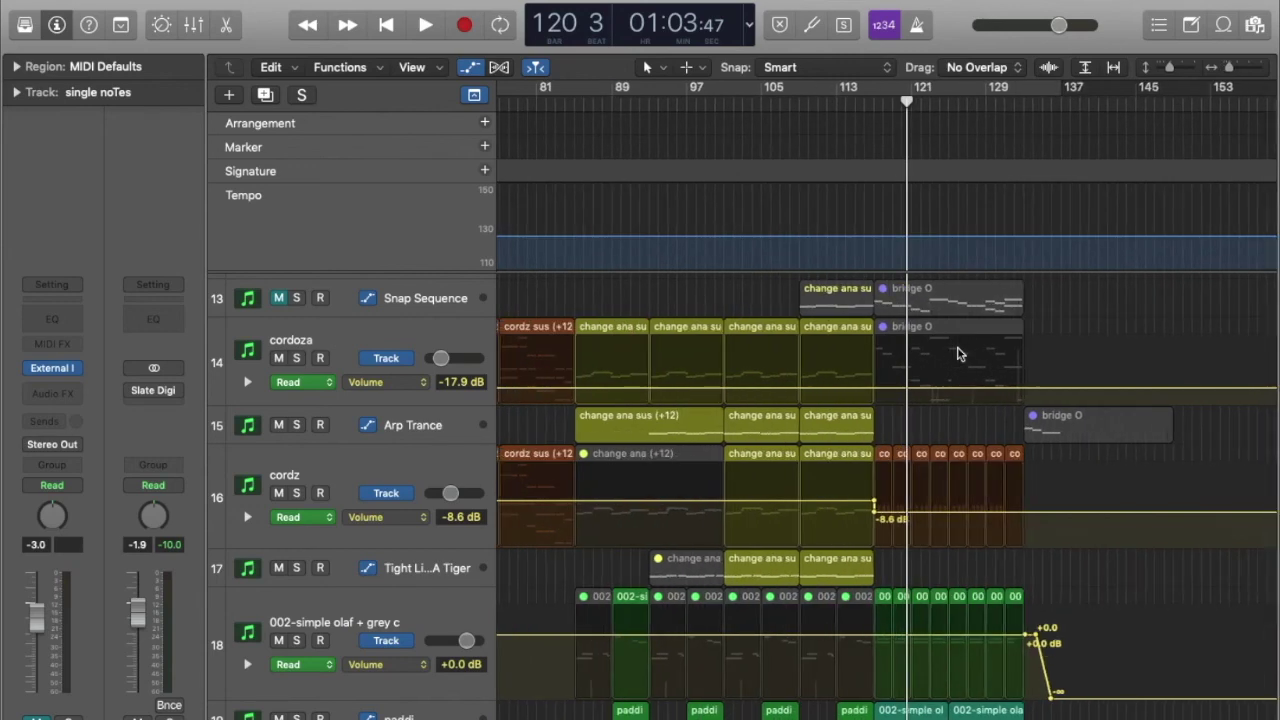